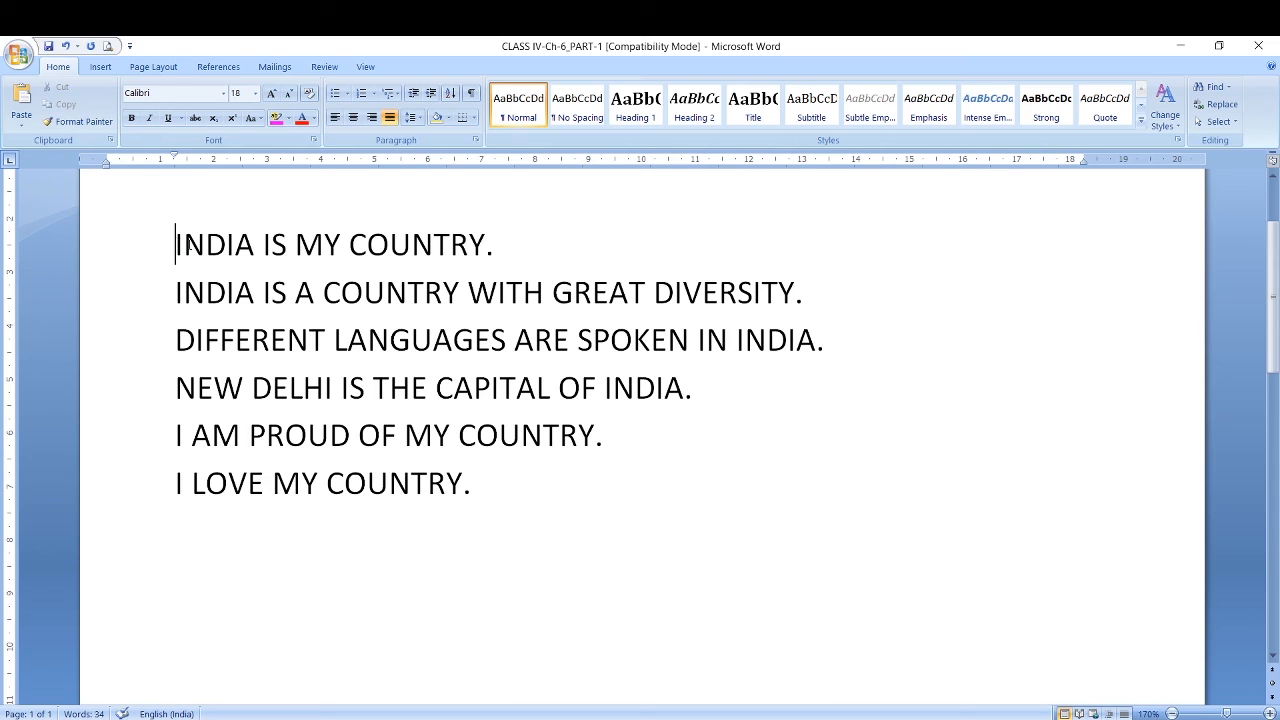
Make the first line, "INDIA IS MY COUNTRY.", bold, italic and underlined
drag(187, 245, 567, 486)
click(454, 390)
drag(178, 255, 500, 258)
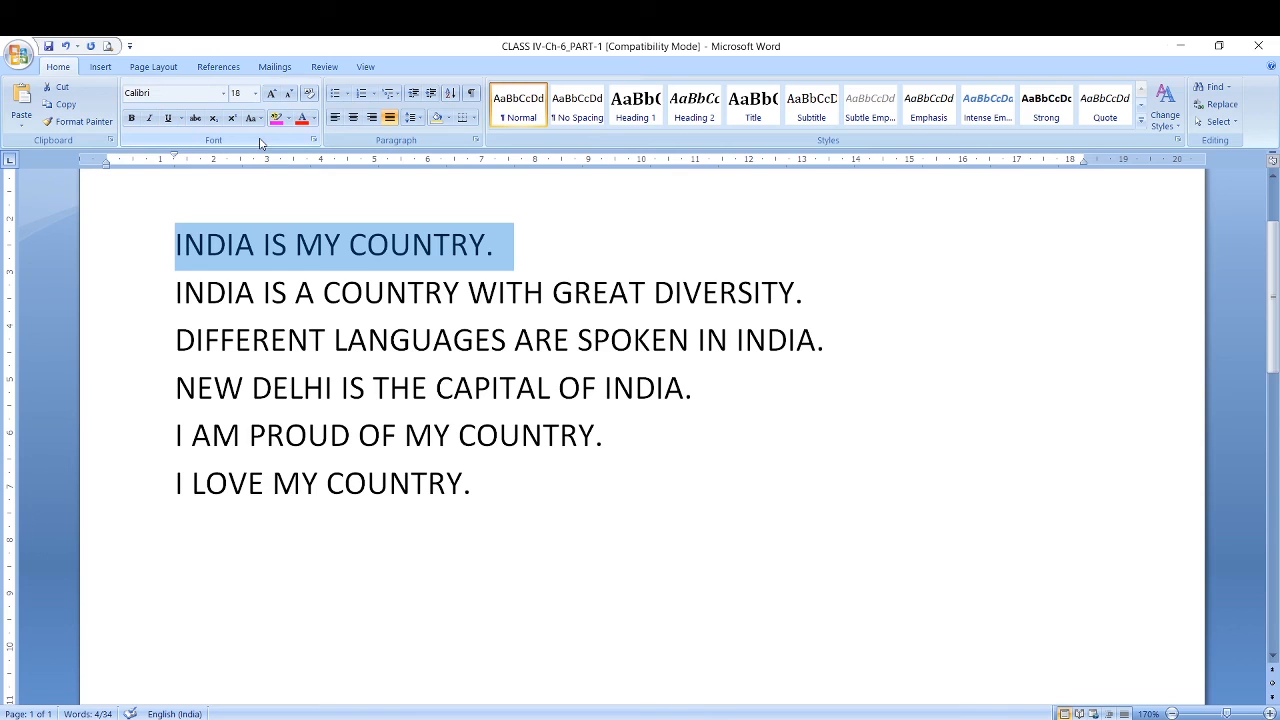
click(131, 120)
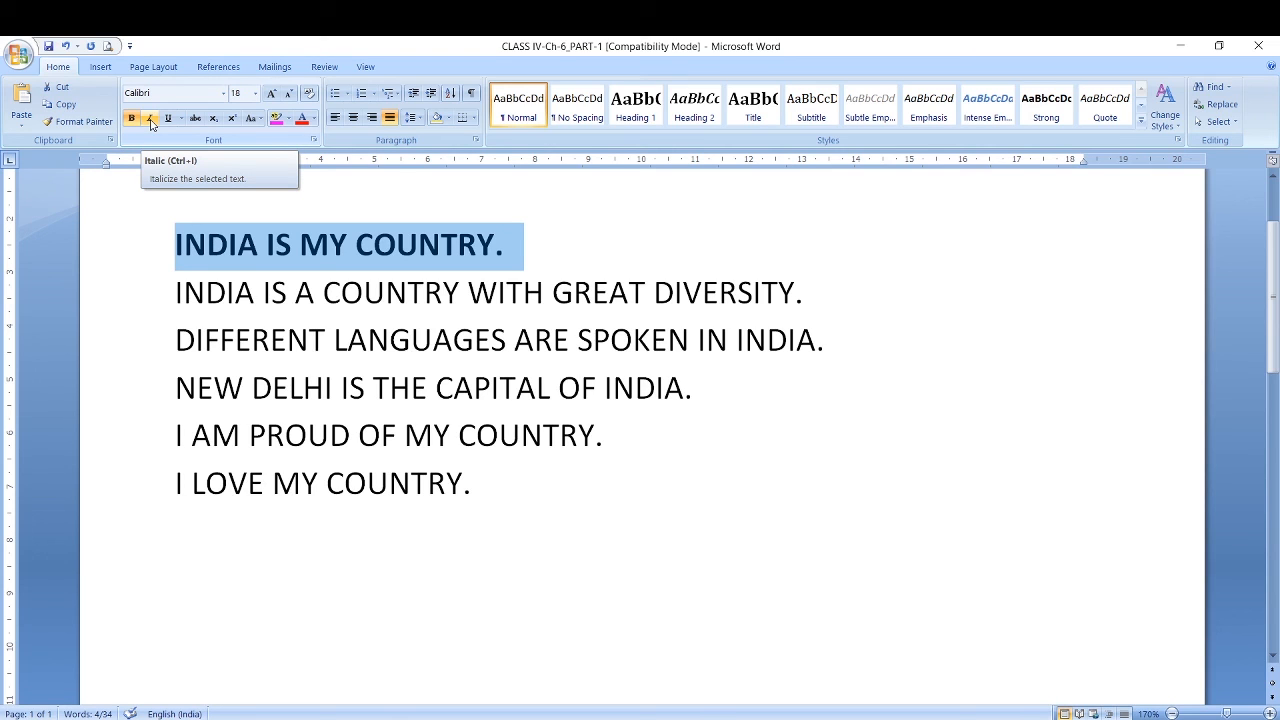
click(150, 119)
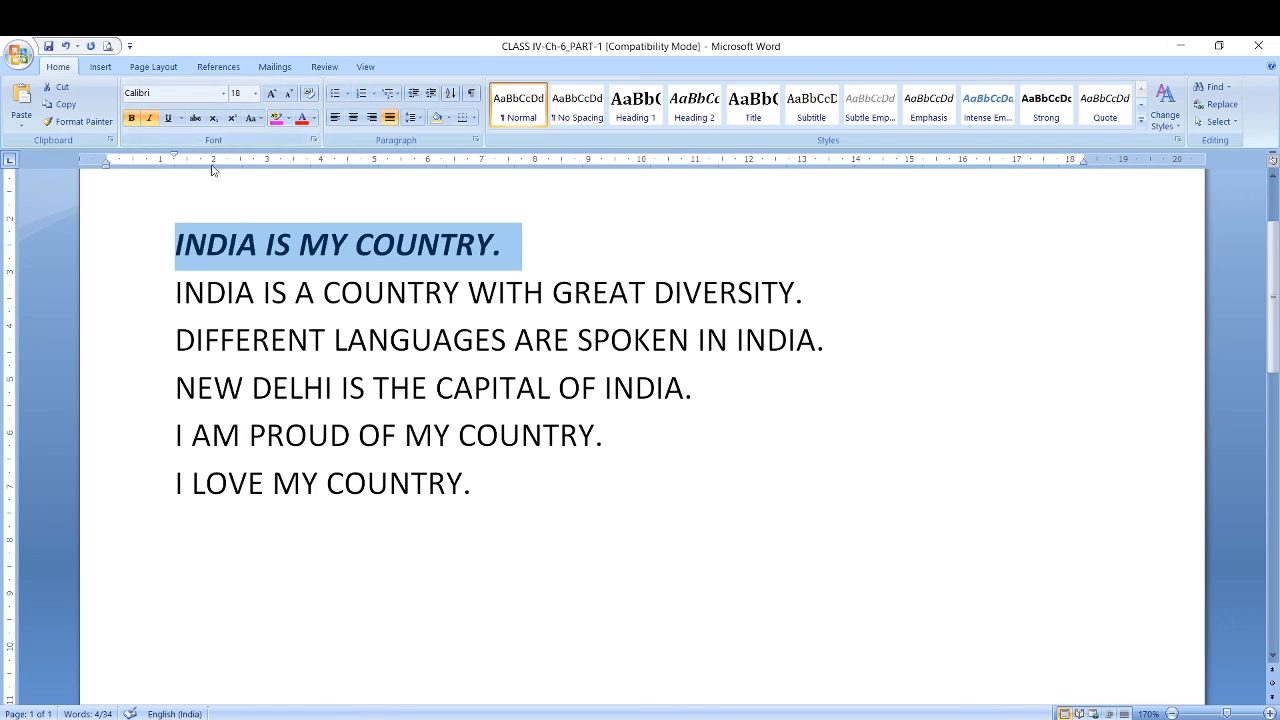
click(170, 119)
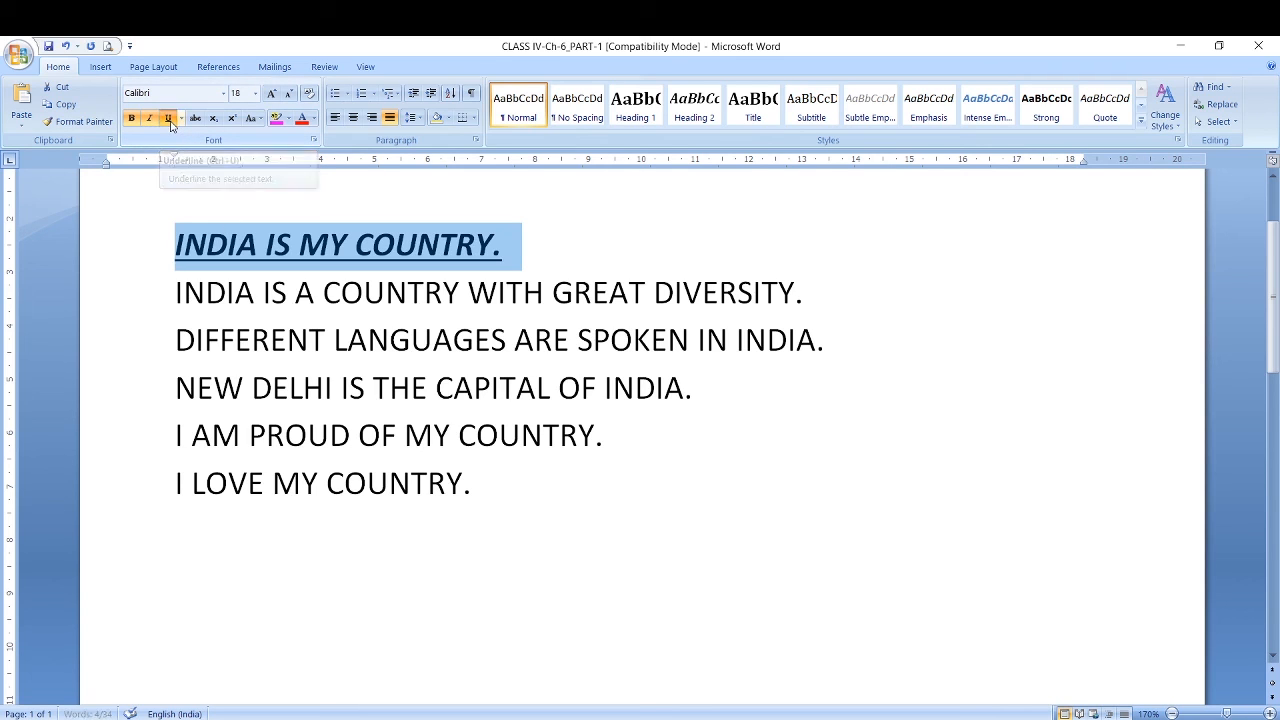
Change the font color of the line "INDIA IS MY COUNTRY." to the standard green
click(505, 250)
drag(177, 252, 516, 258)
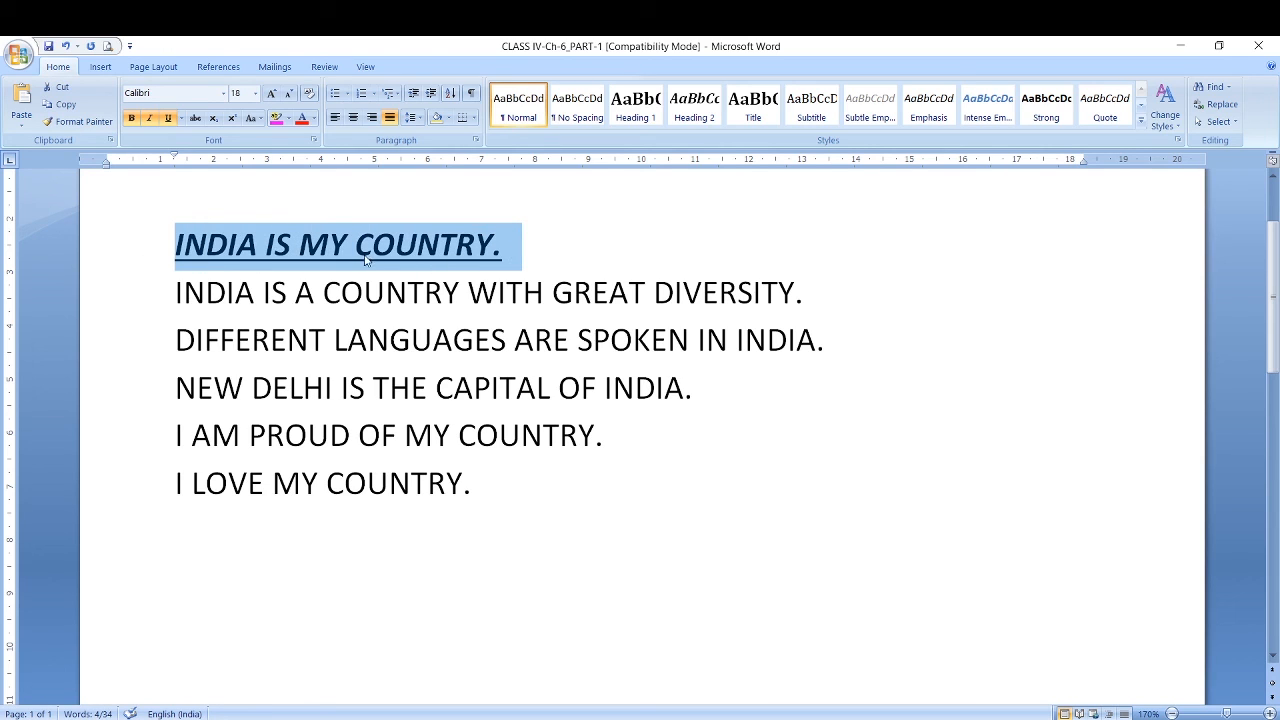
click(313, 120)
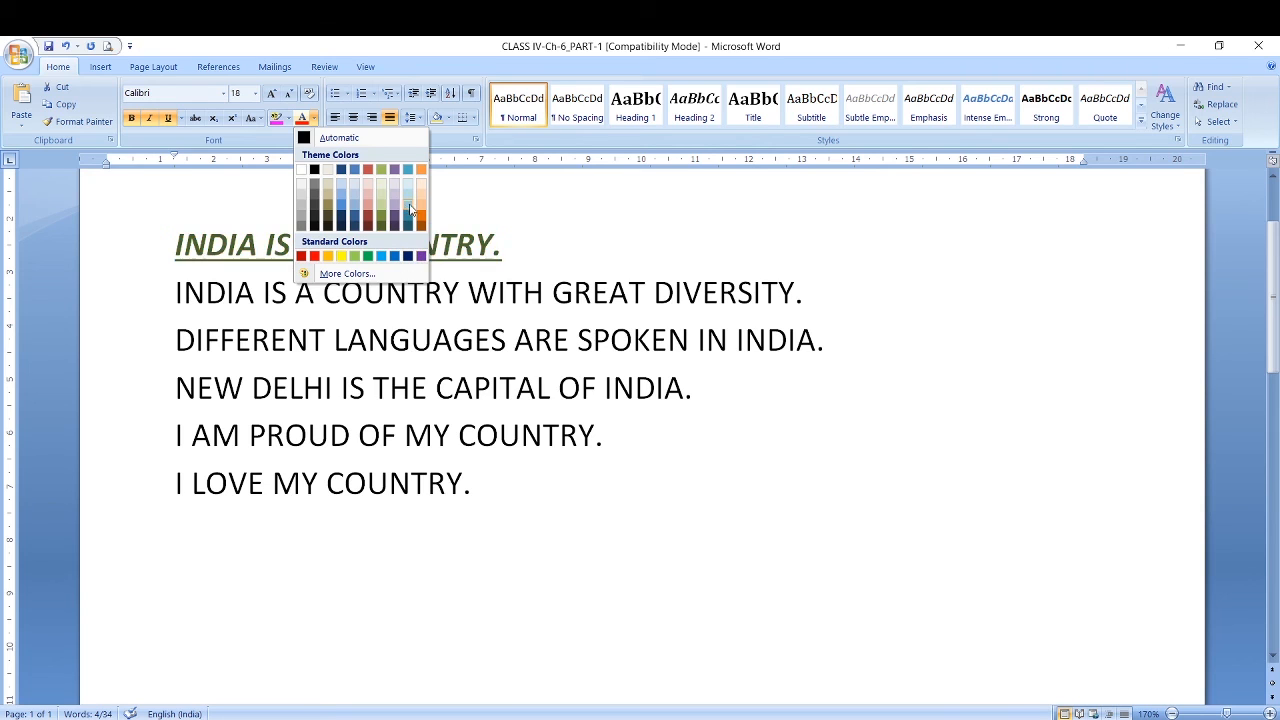
click(366, 257)
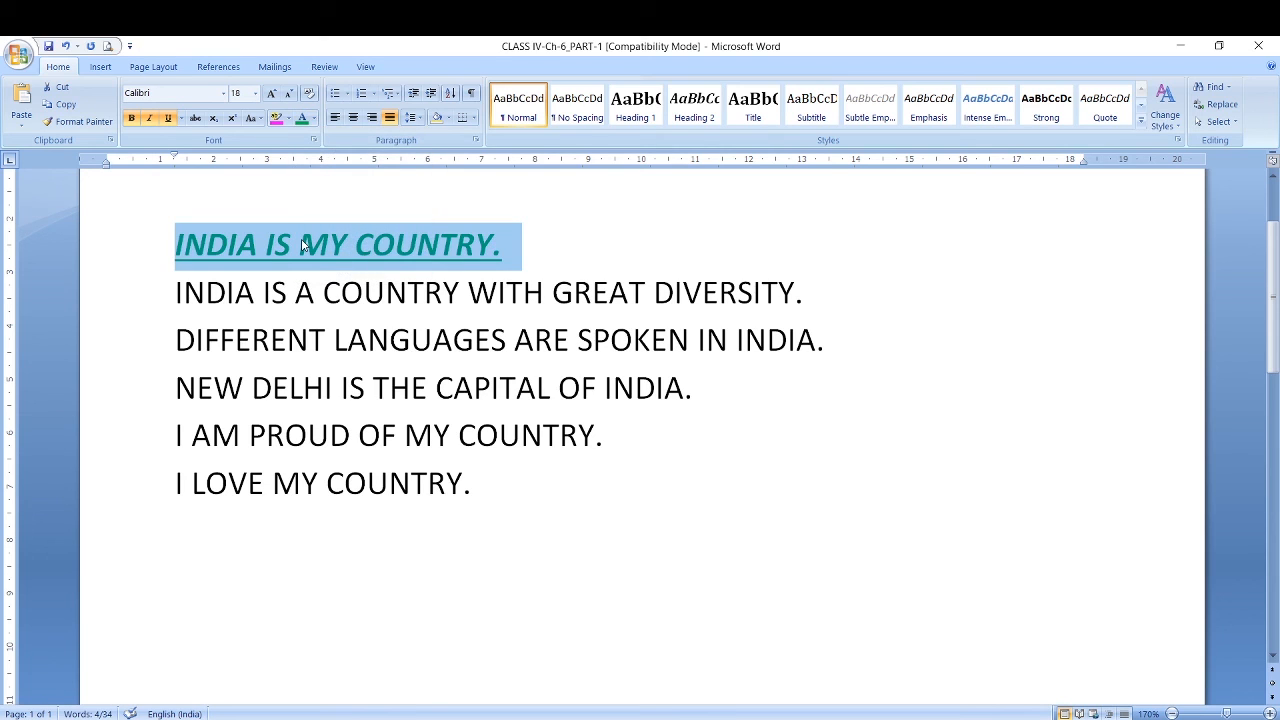
Set the first line's font size to 20 and its font to Gloucester MT Extra Condensed
click(256, 96)
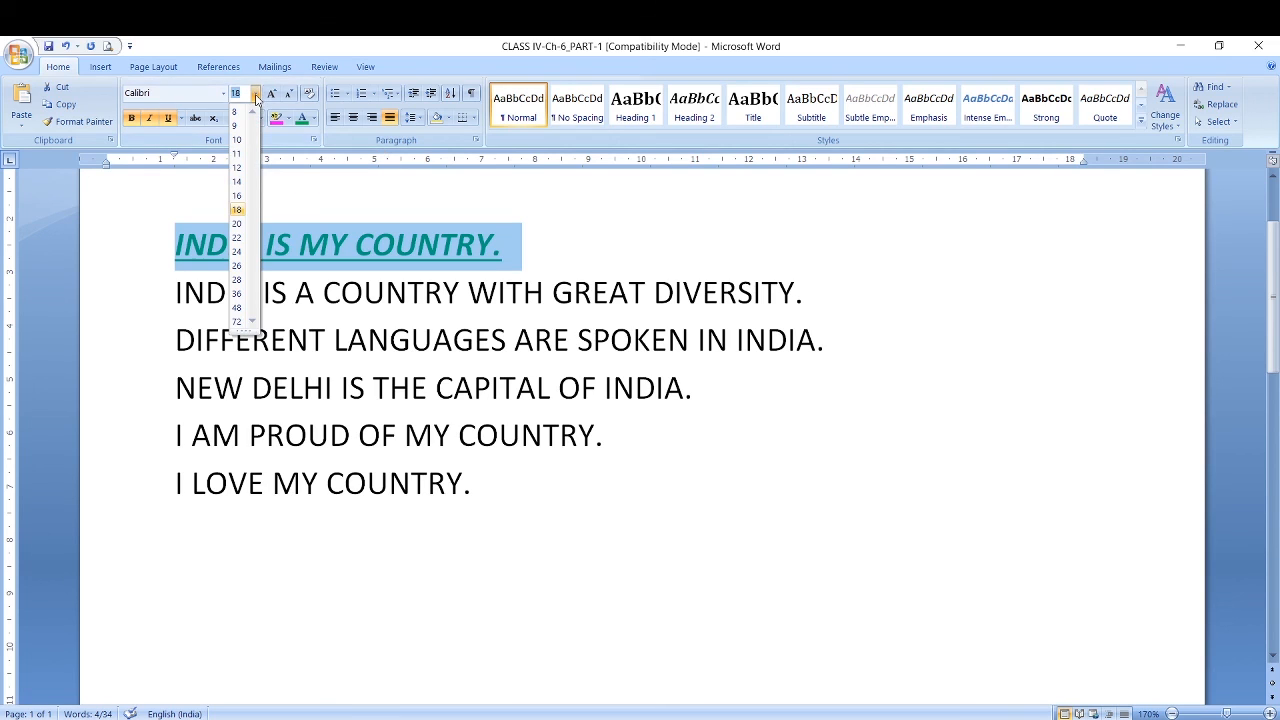
click(238, 224)
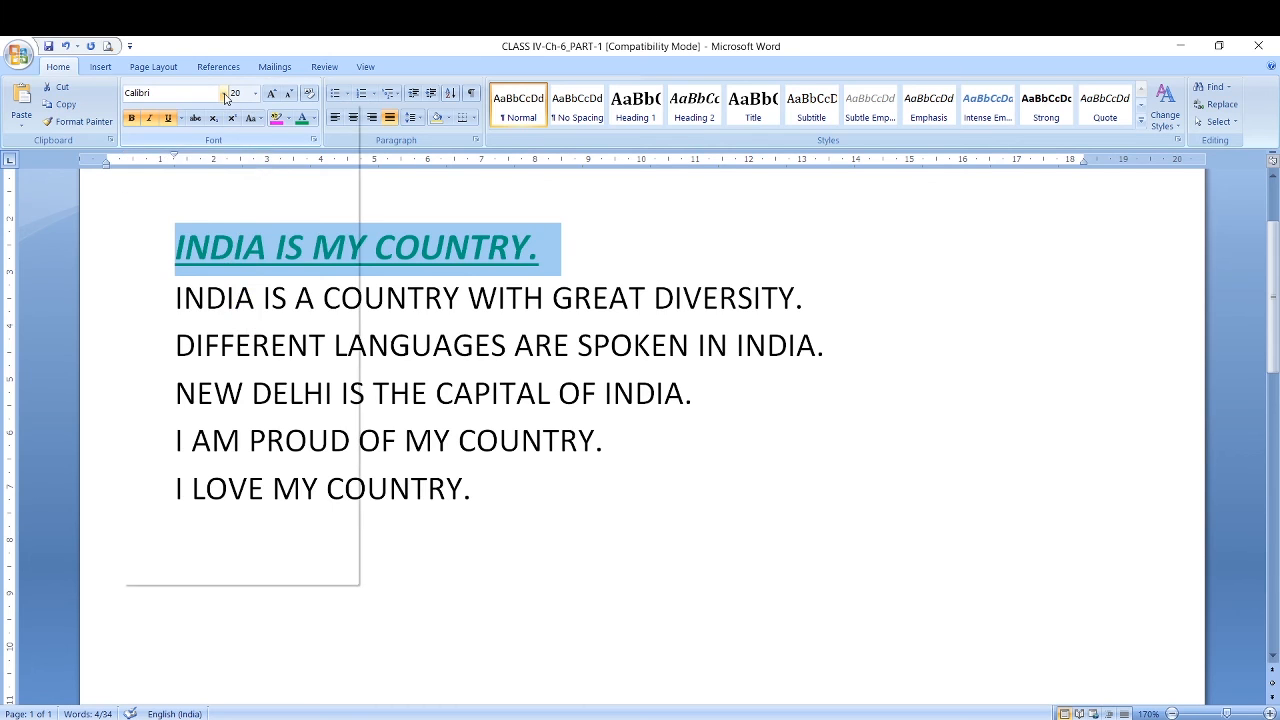
click(223, 94)
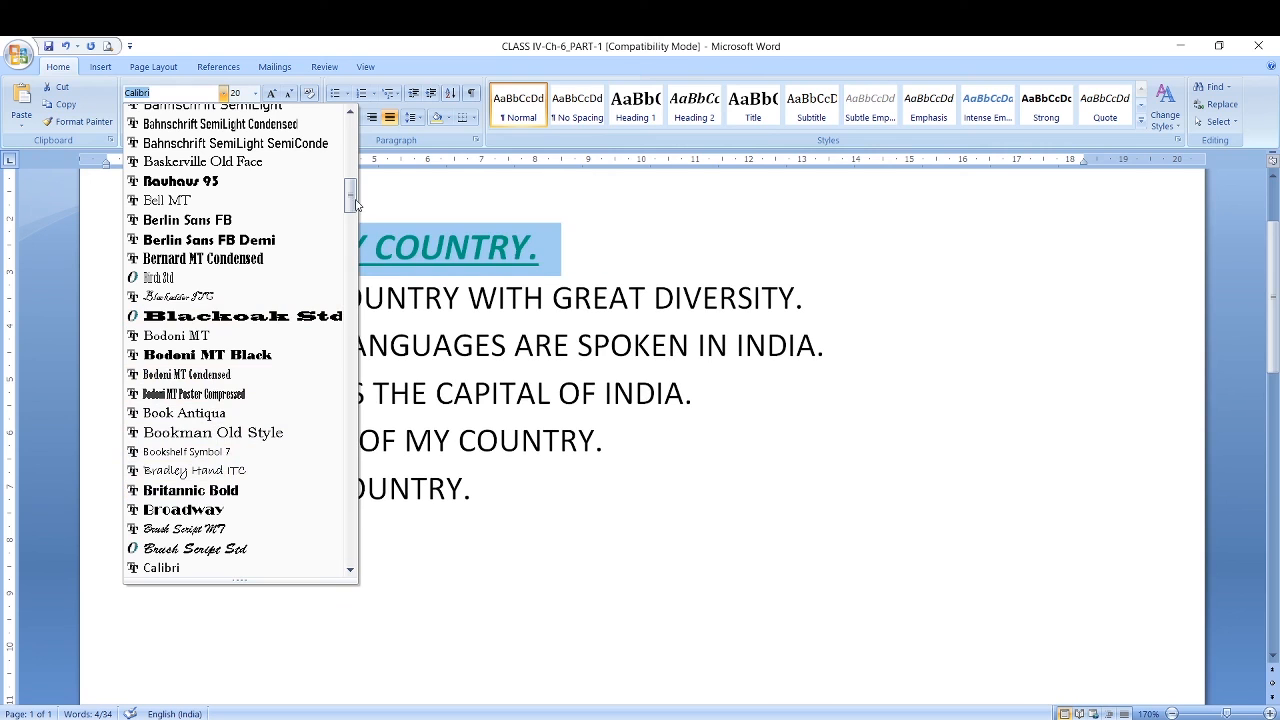
drag(349, 199, 352, 308)
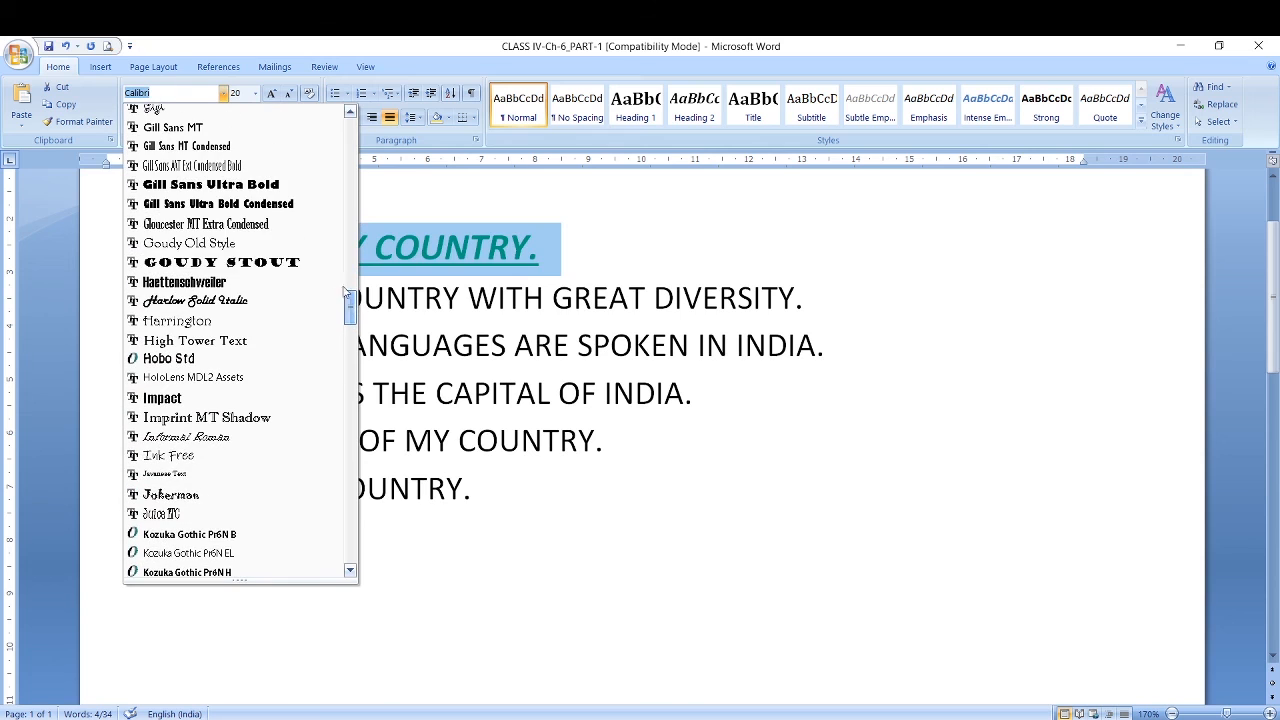
click(257, 228)
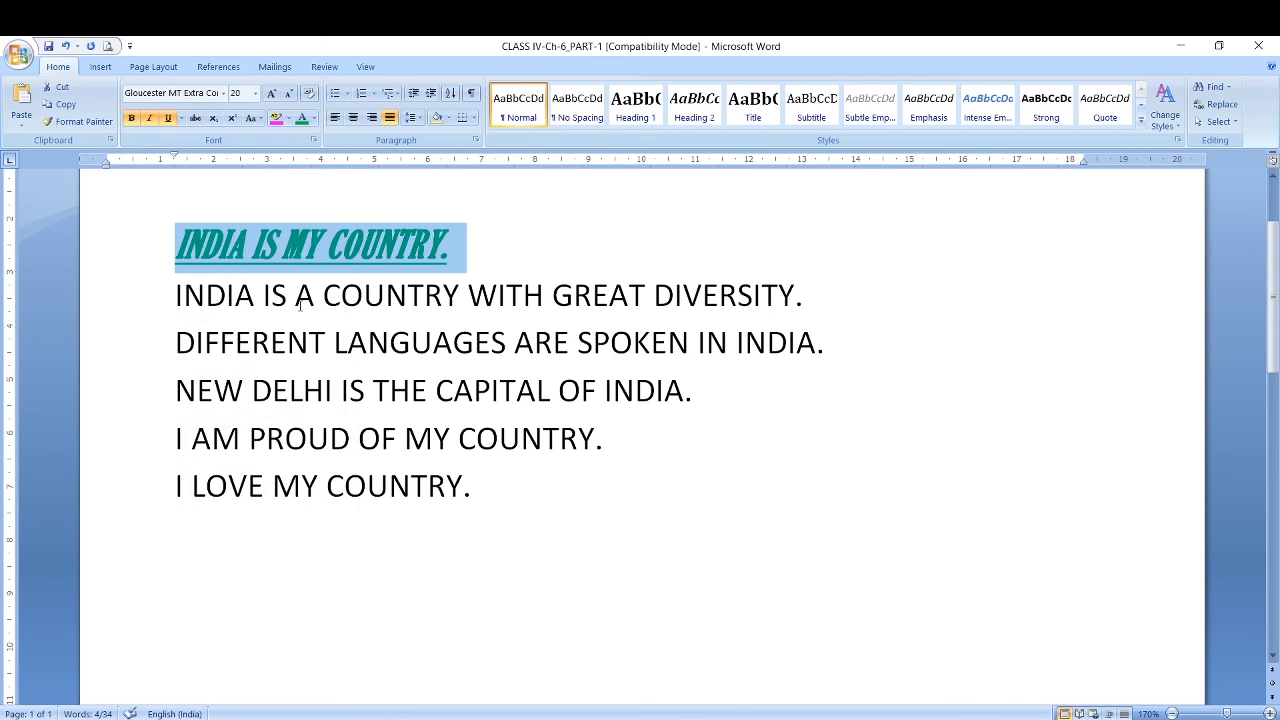
Grow the first line's font size step by step up to 72
click(271, 94)
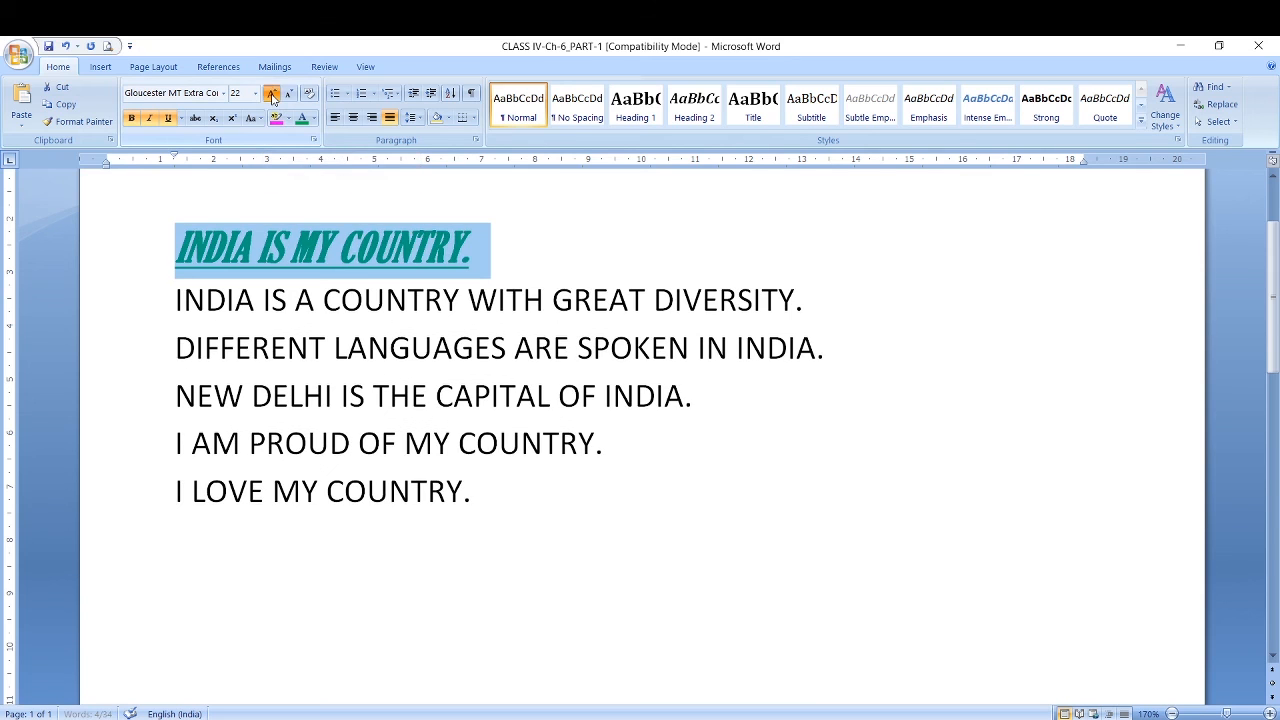
click(271, 94)
click(271, 94)
click(271, 94)
click(271, 94)
click(271, 96)
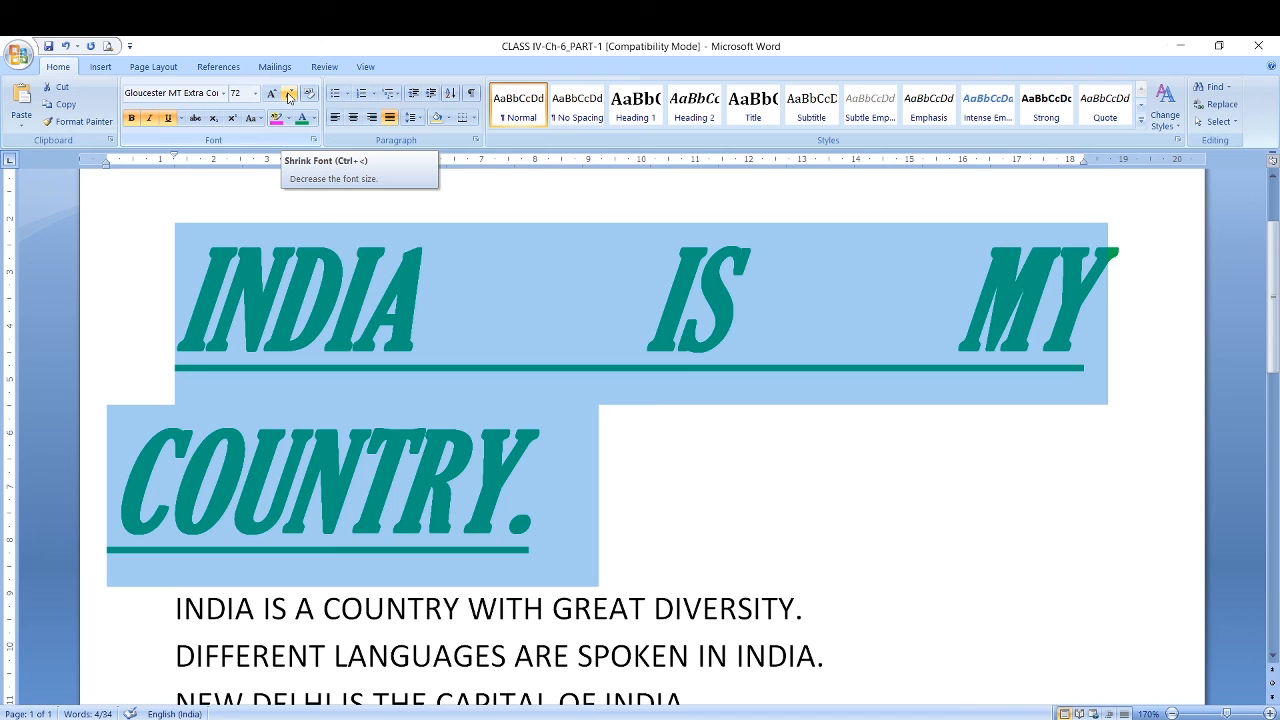
Shrink the first line's font size step by step back down to 20
click(288, 96)
click(288, 96)
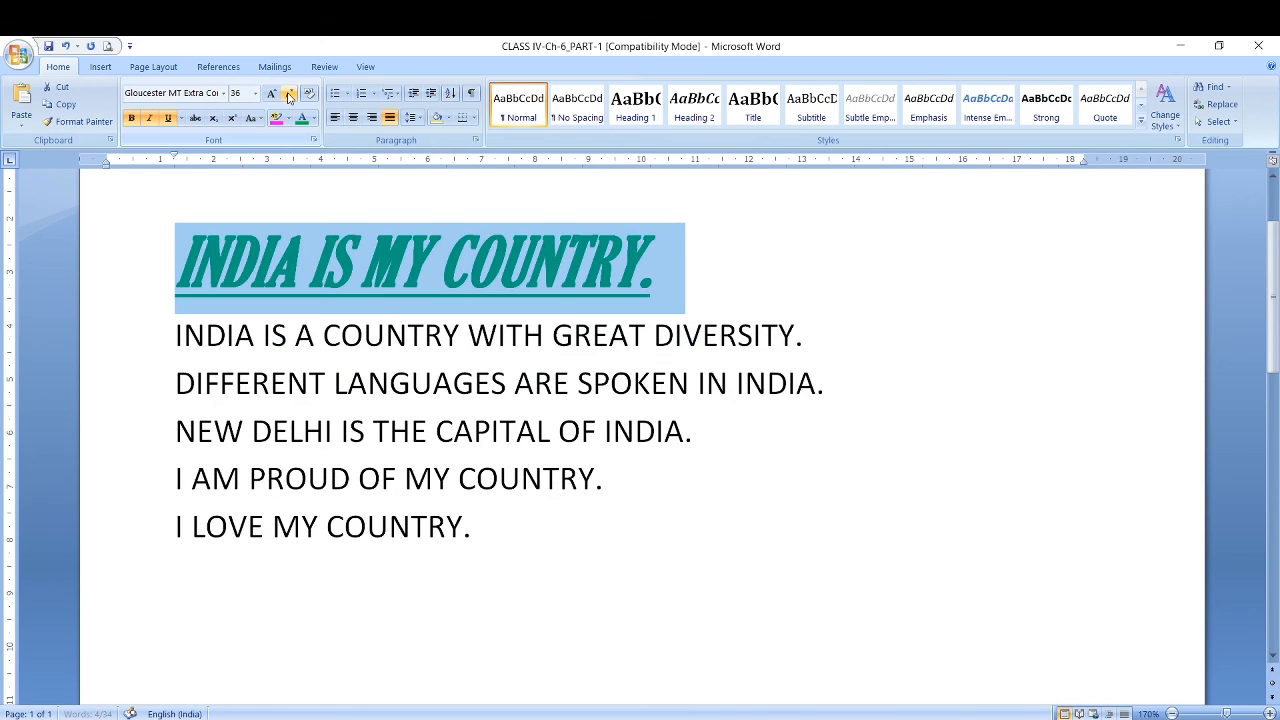
click(288, 96)
click(288, 96)
click(288, 96)
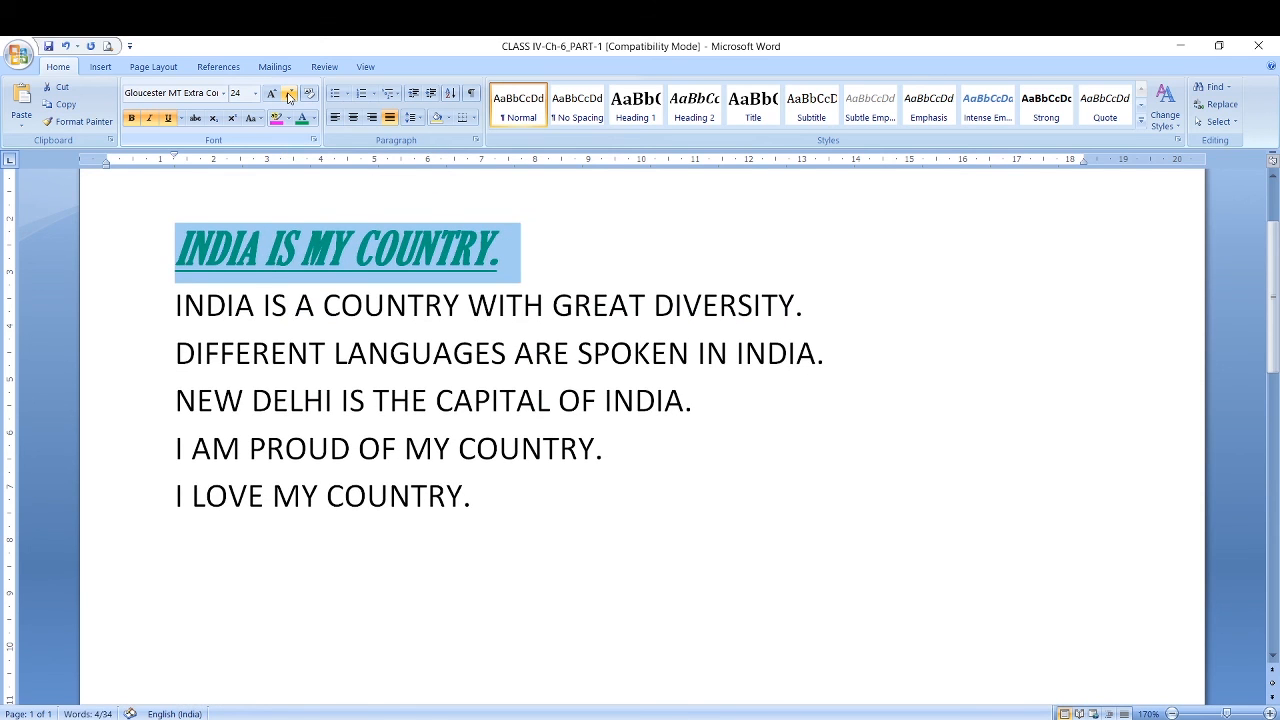
click(288, 96)
click(288, 96)
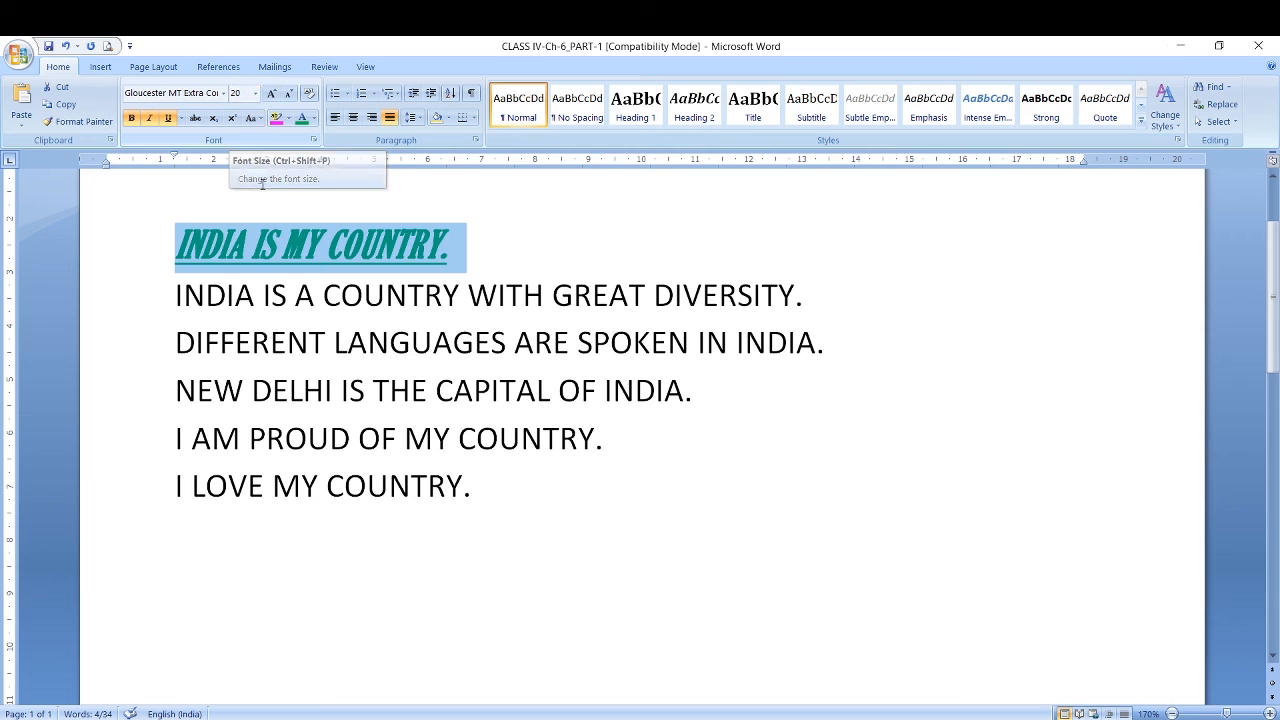
Color the second line, "INDIA IS A COUNTRY WITH GREAT DIVERSITY.", standard red and set its font size to 18
click(341, 297)
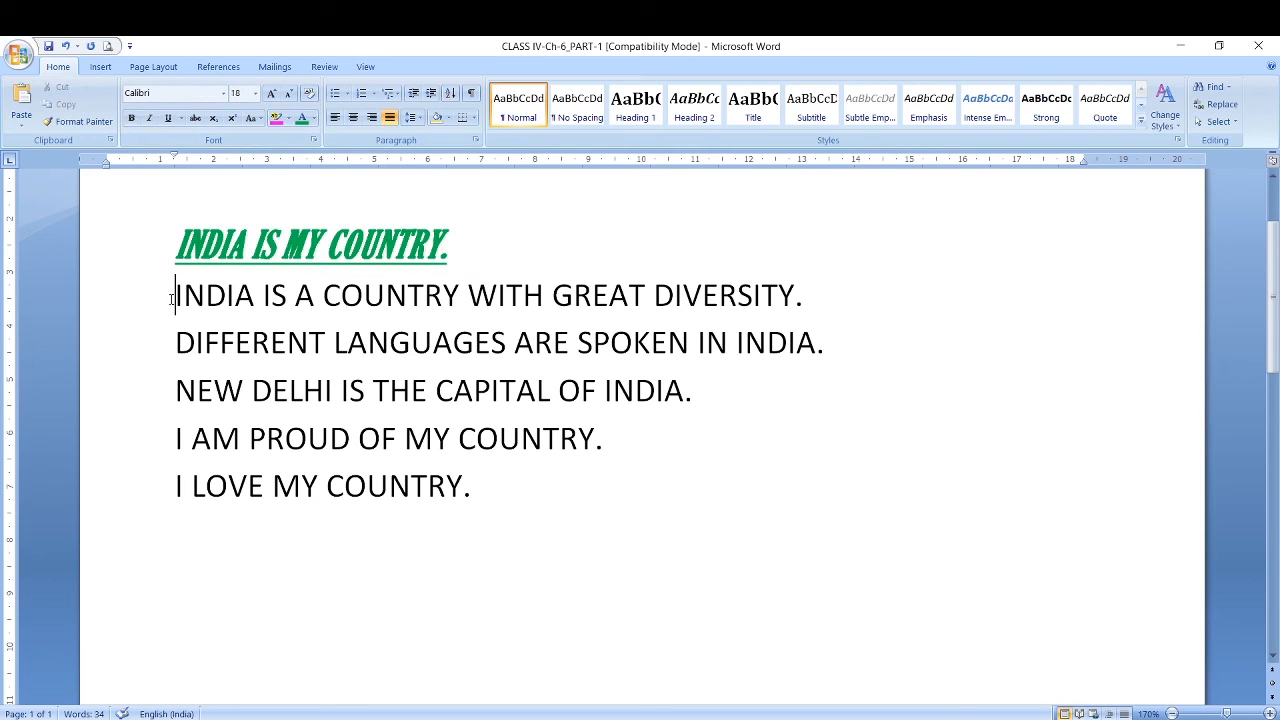
drag(172, 297, 802, 304)
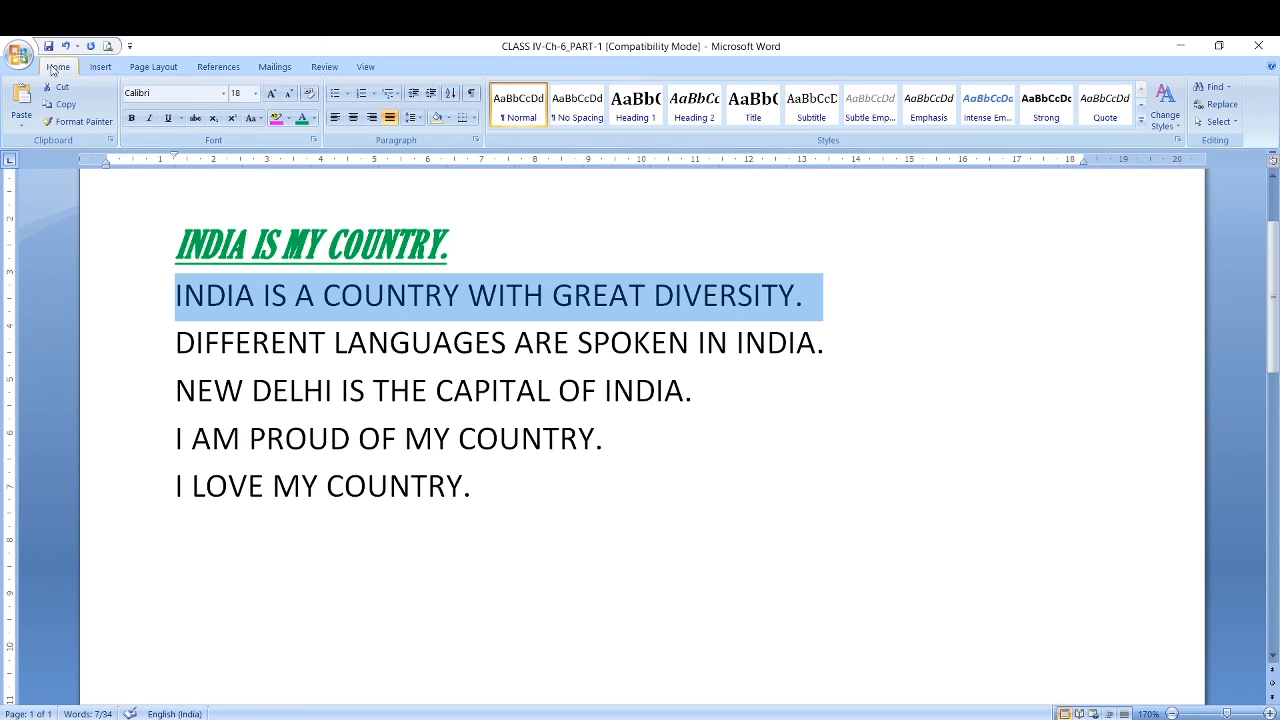
click(313, 119)
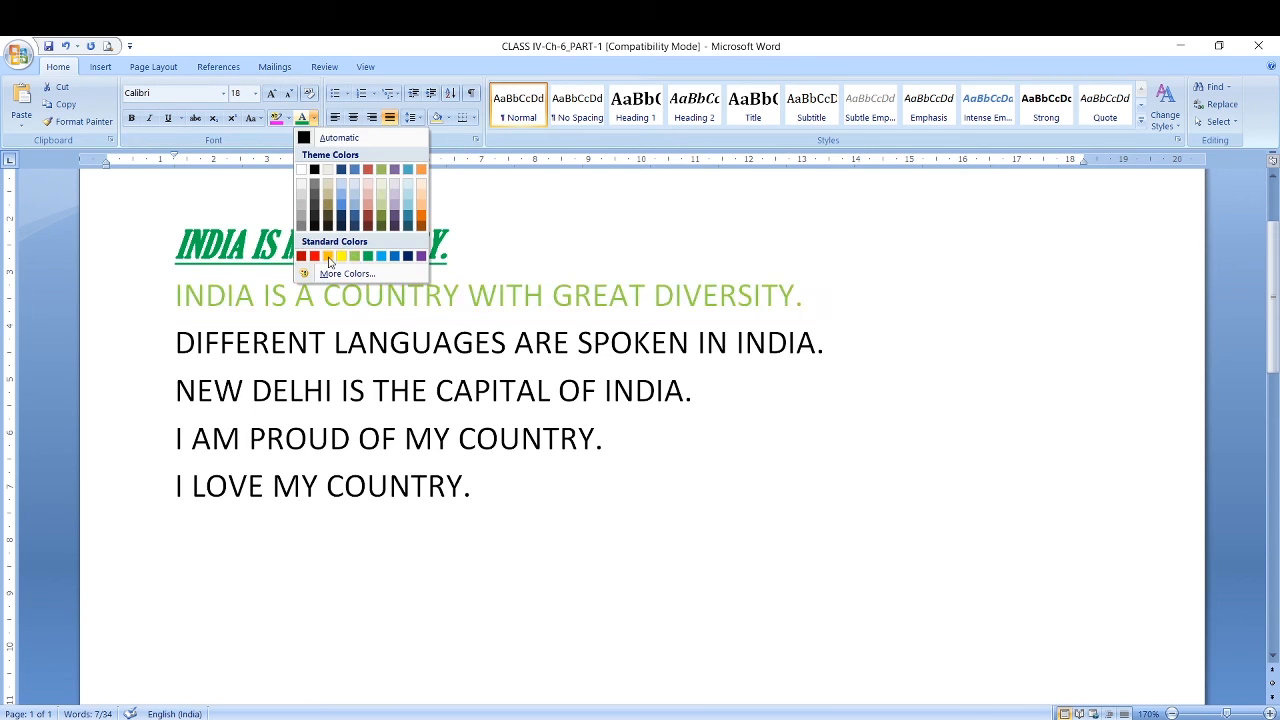
click(315, 258)
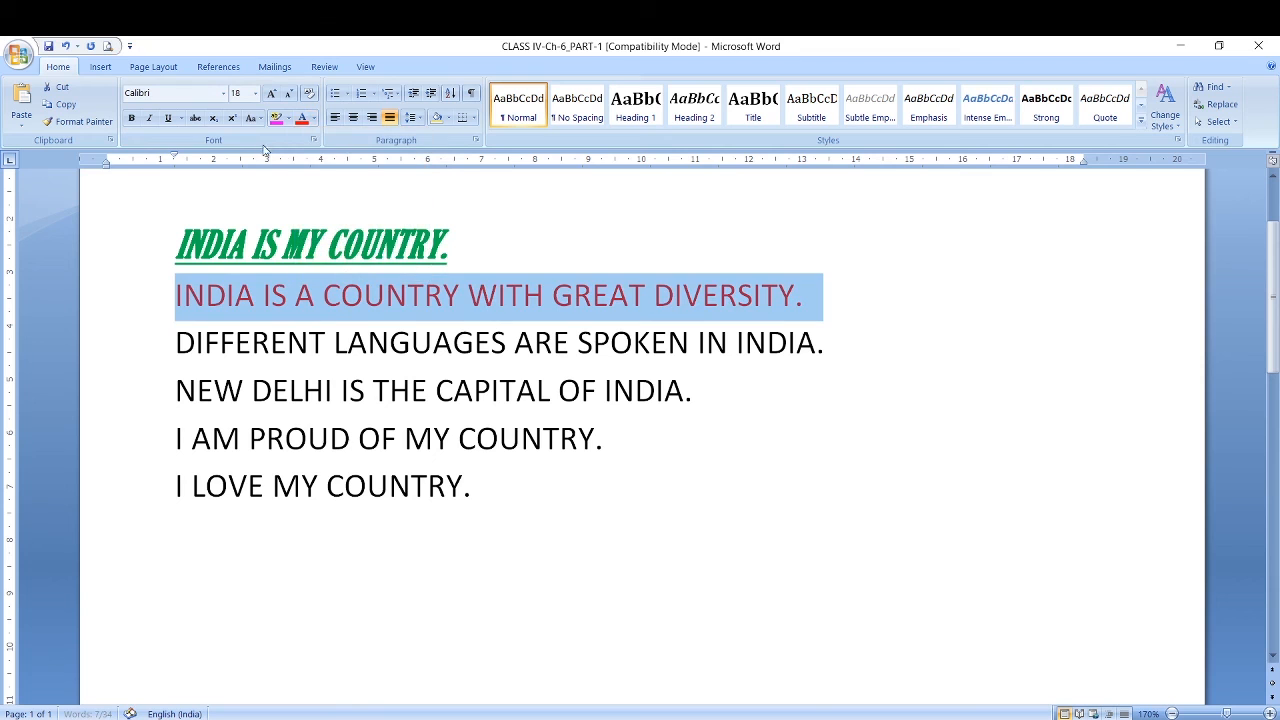
click(255, 93)
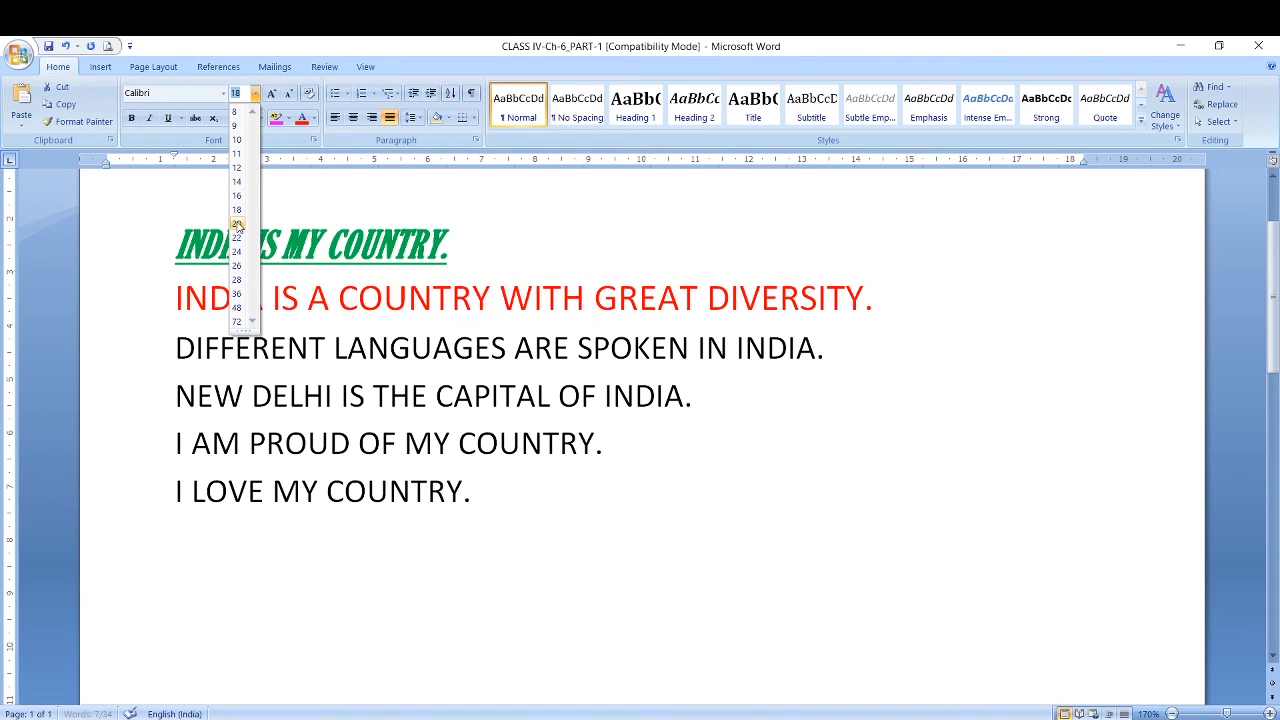
click(237, 211)
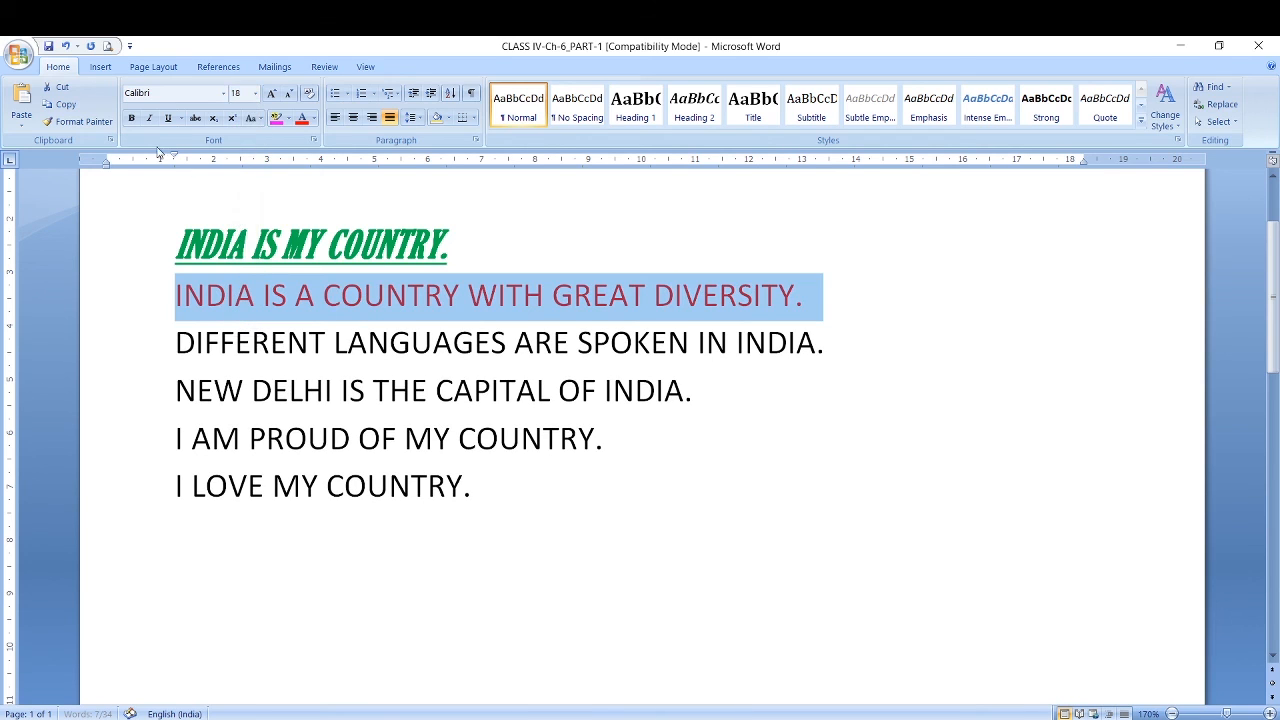
Make the second line bold without an underline and set its font to Berlin Sans FB Demi
click(132, 119)
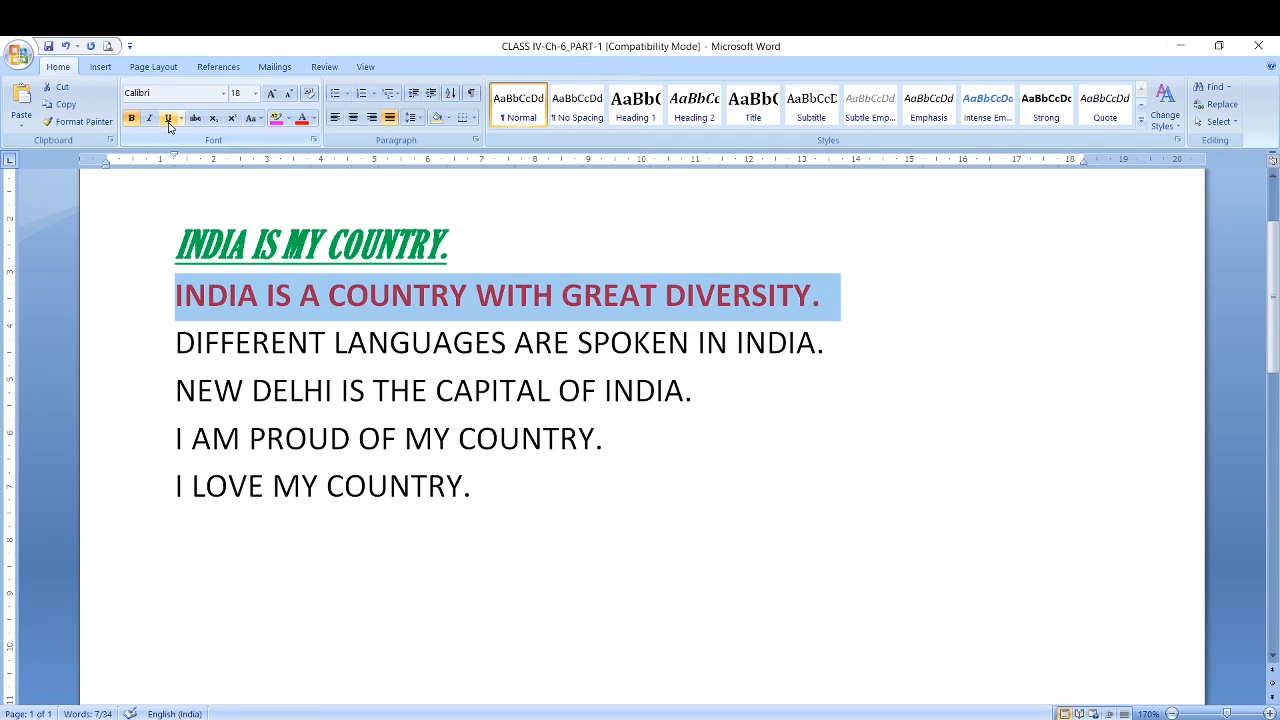
click(168, 118)
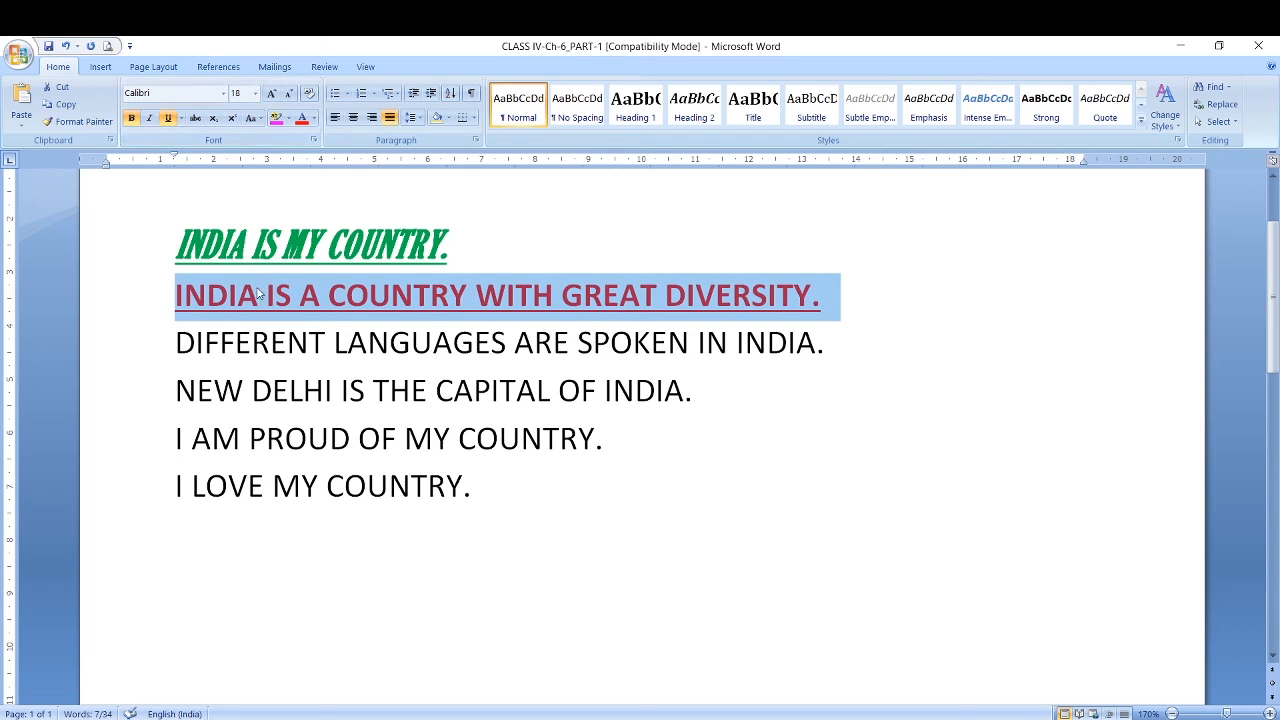
click(170, 119)
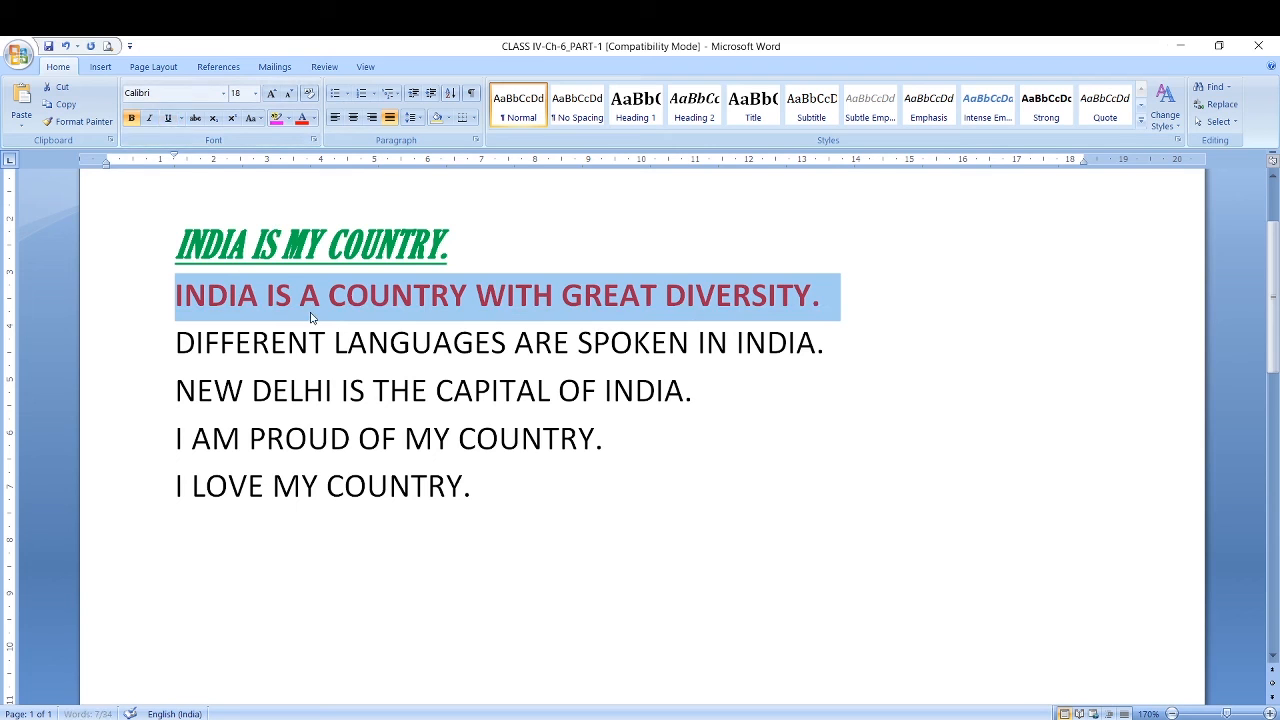
click(223, 95)
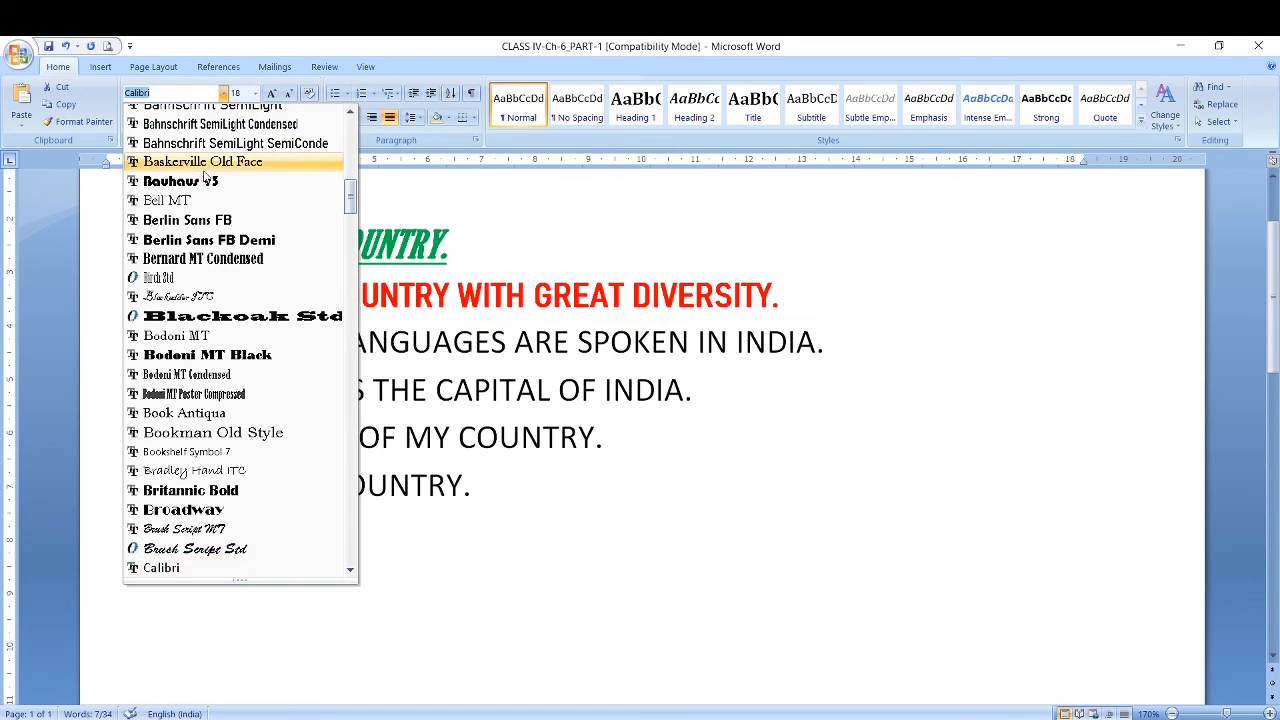
click(213, 242)
click(459, 434)
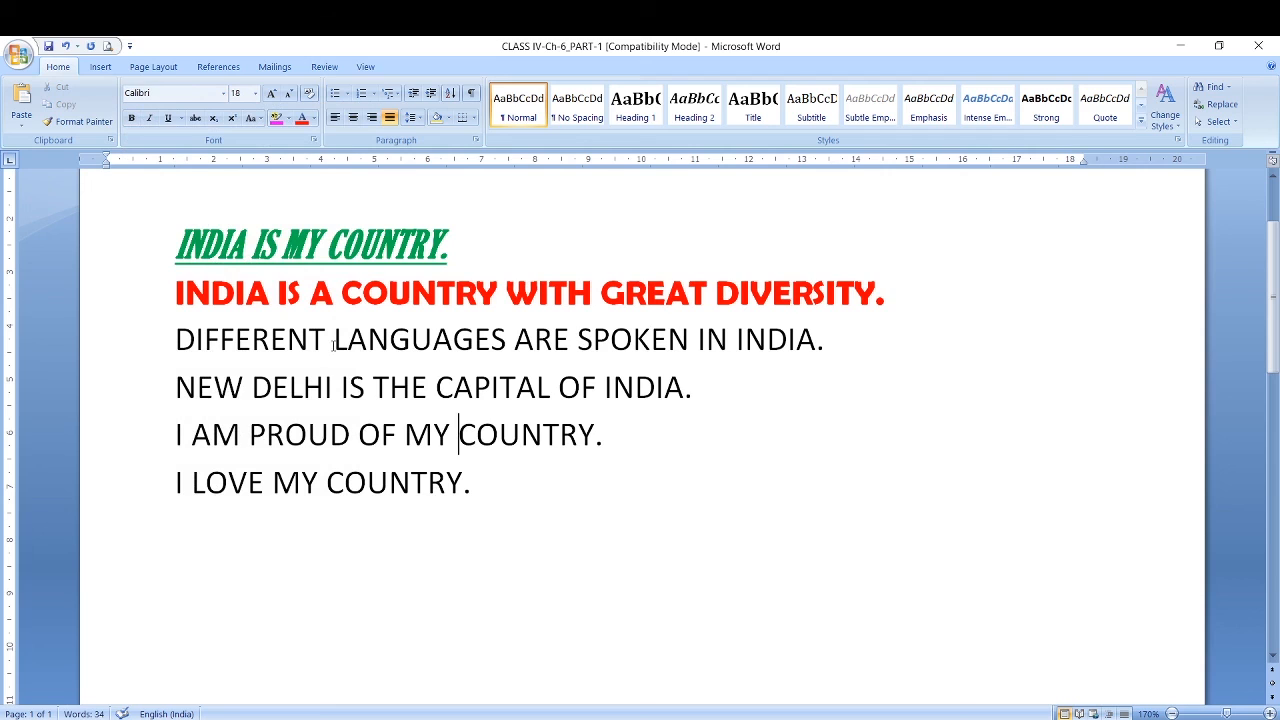
Color the word "LANGUAGES" in the third line standard light blue and make it bold
drag(335, 340, 507, 342)
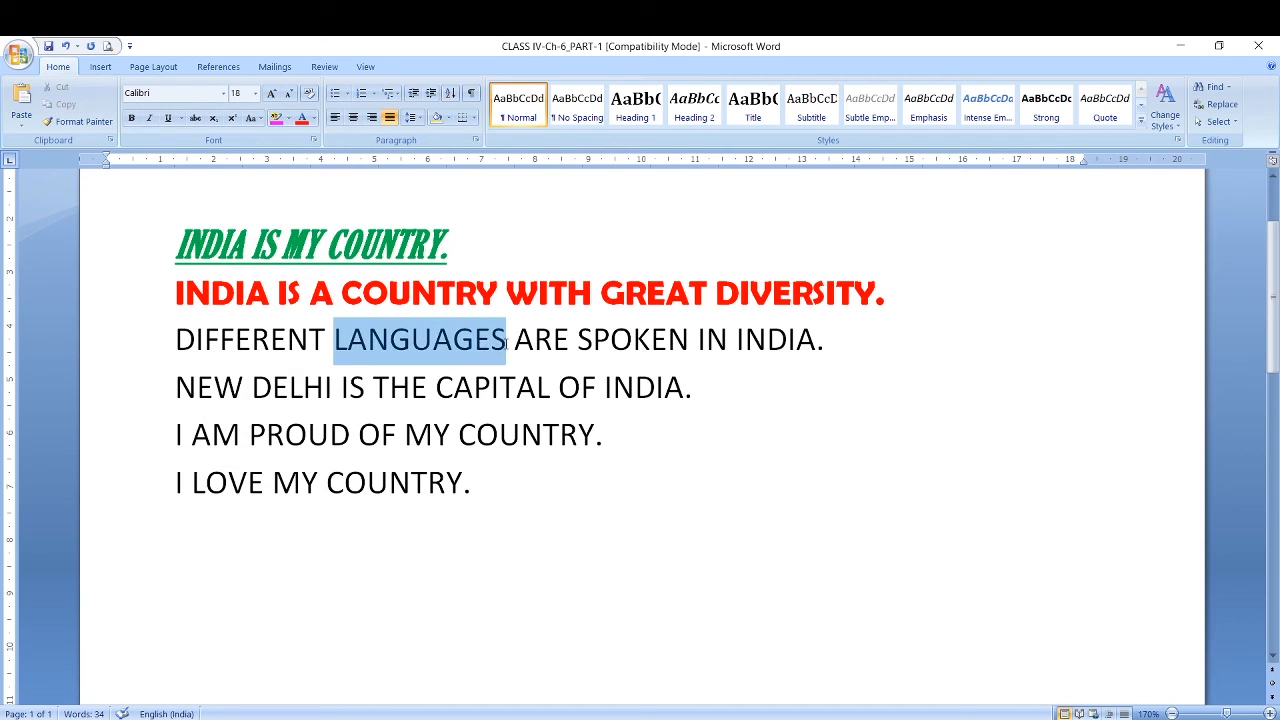
click(314, 119)
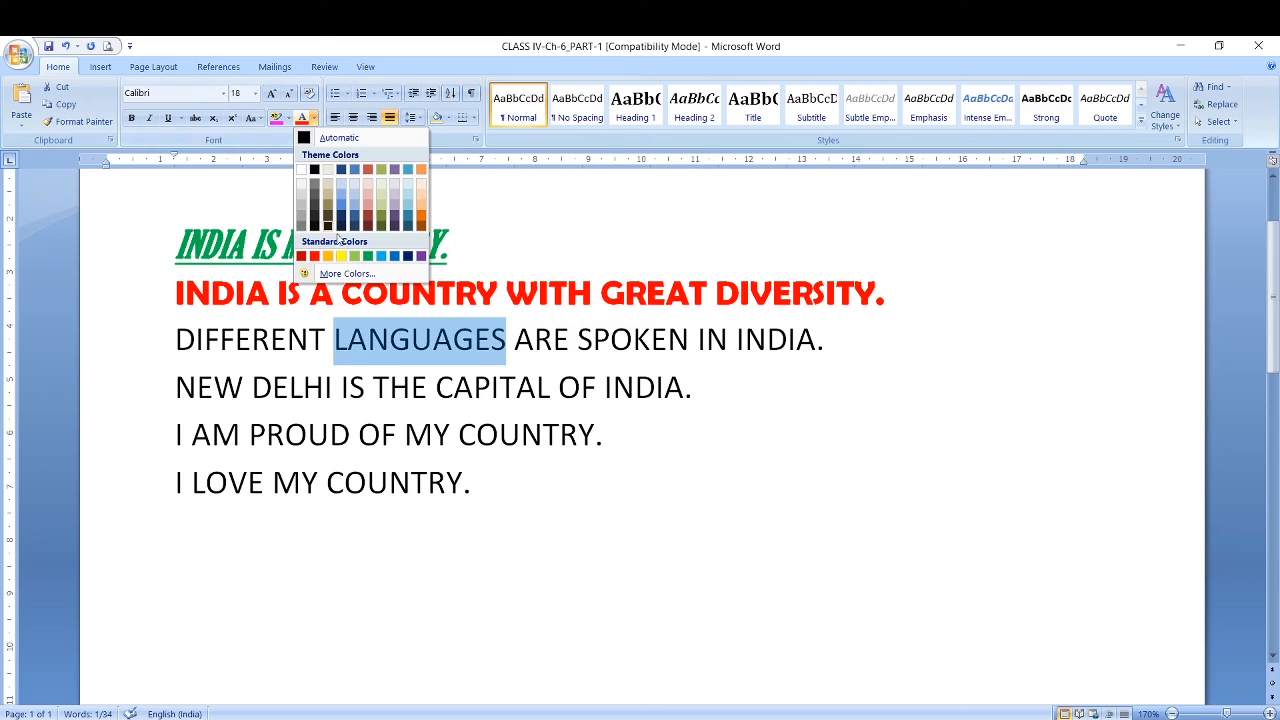
click(382, 257)
click(131, 119)
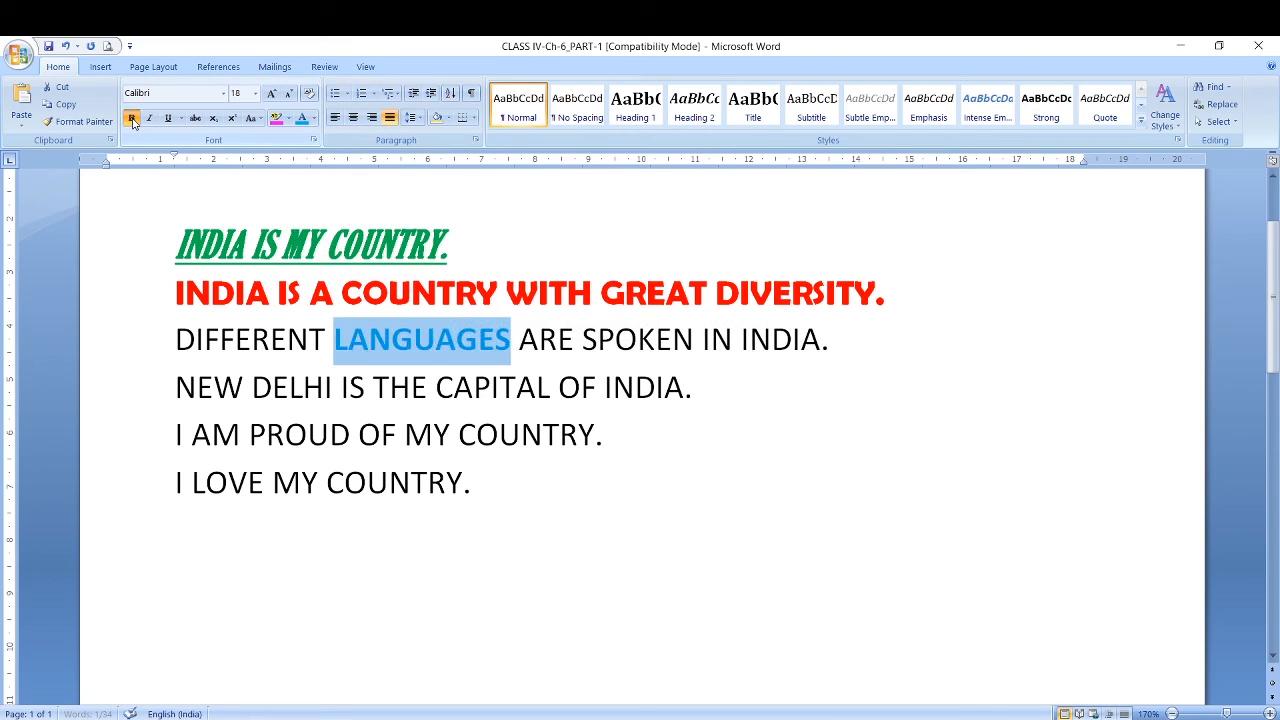
Change the font color of the word "SPOKEN" in the third line to standard purple
drag(582, 352, 697, 349)
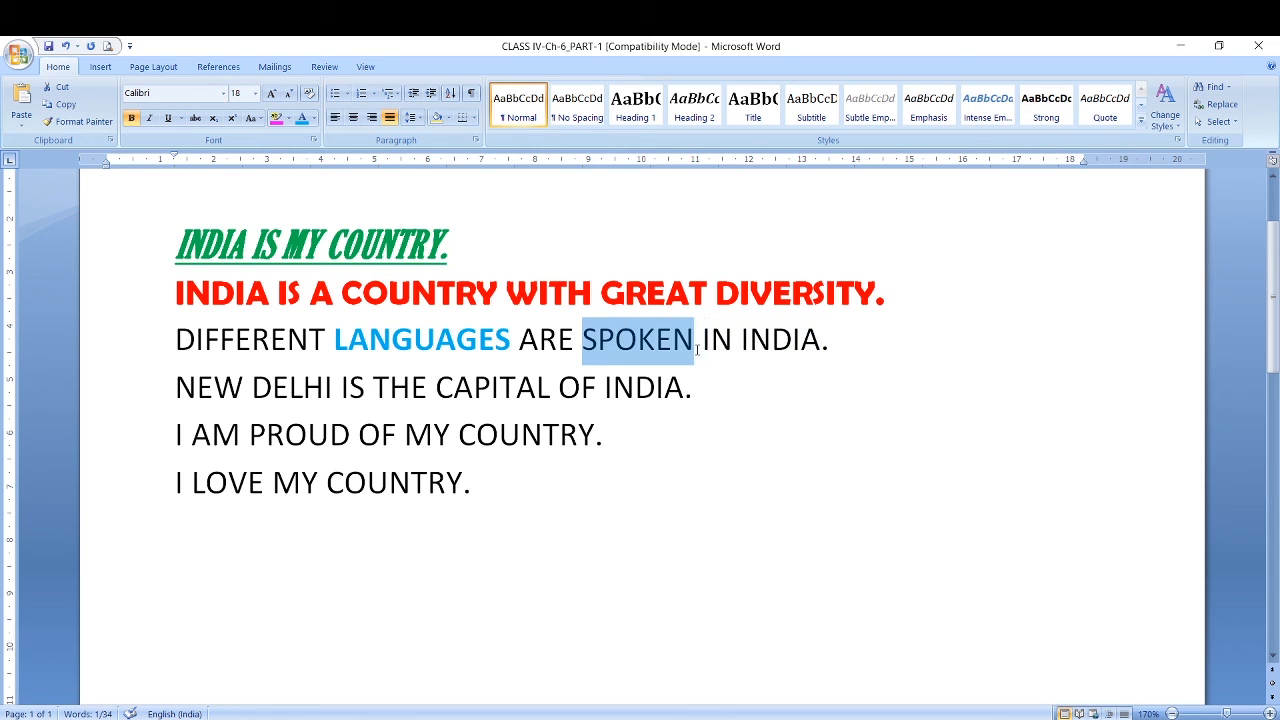
click(313, 118)
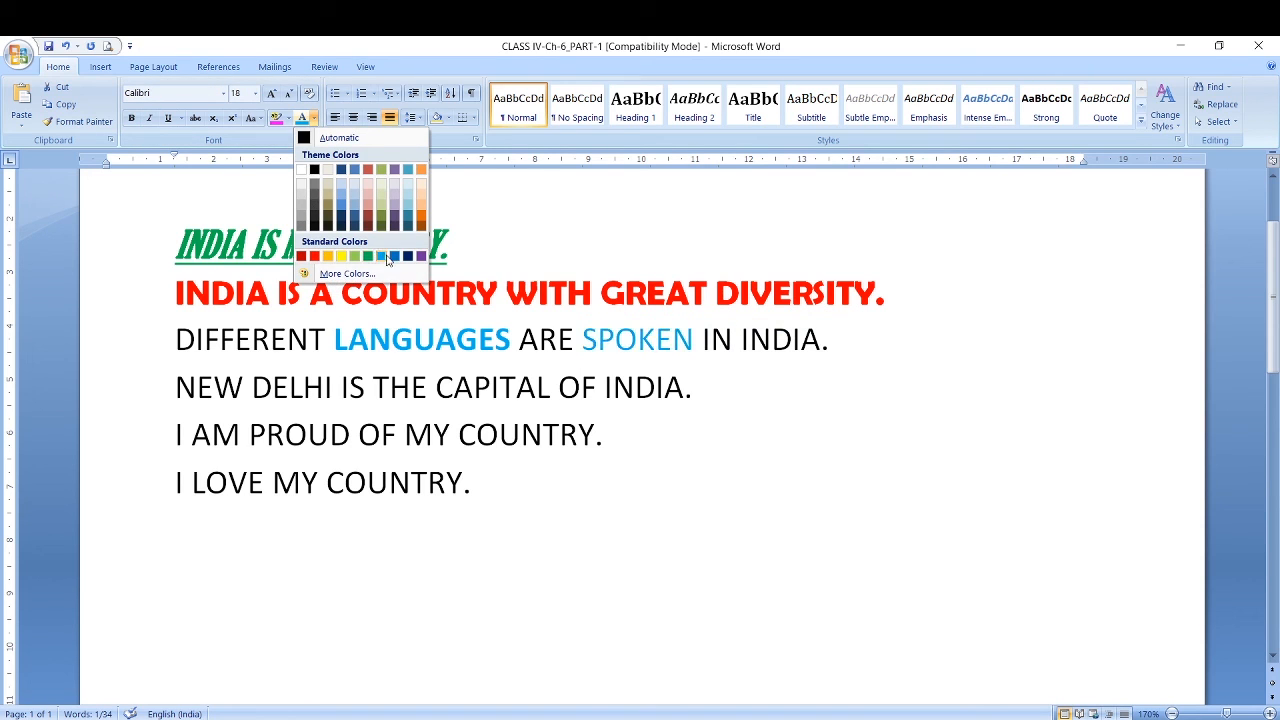
click(420, 256)
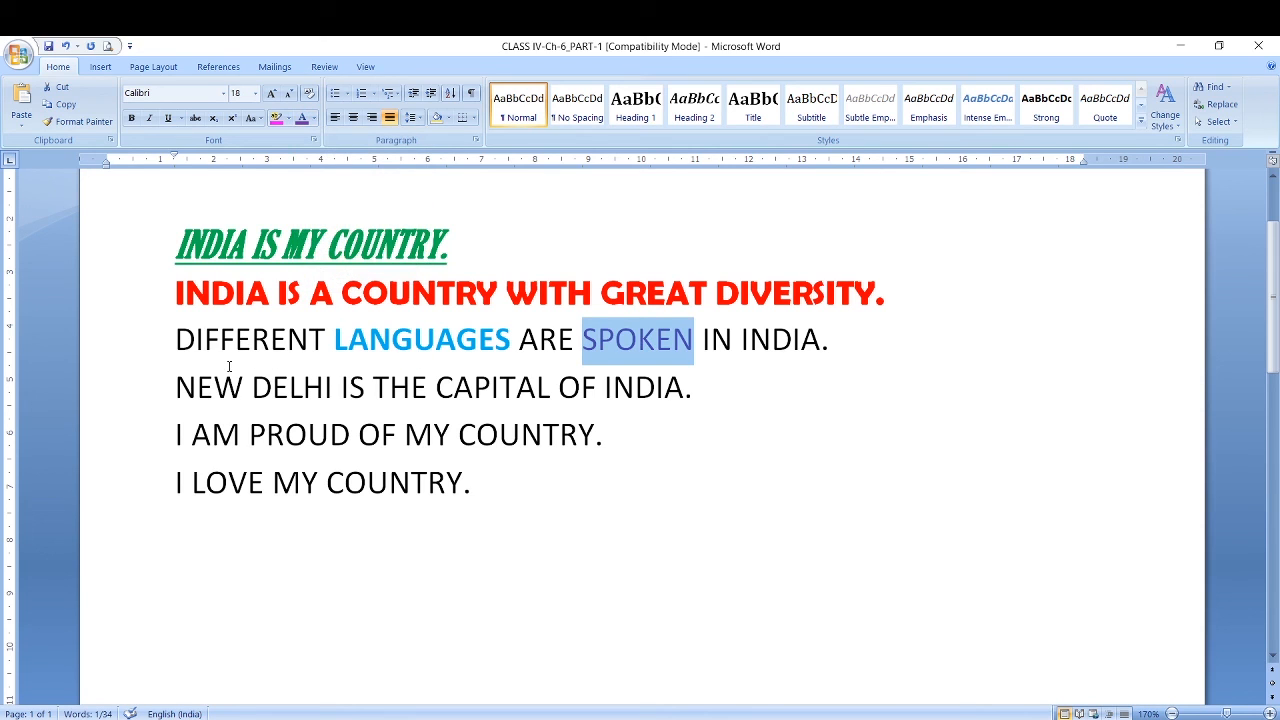
Highlight the fourth line, "NEW DELHI IS THE CAPITAL OF INDIA.", in pink
drag(169, 393, 629, 400)
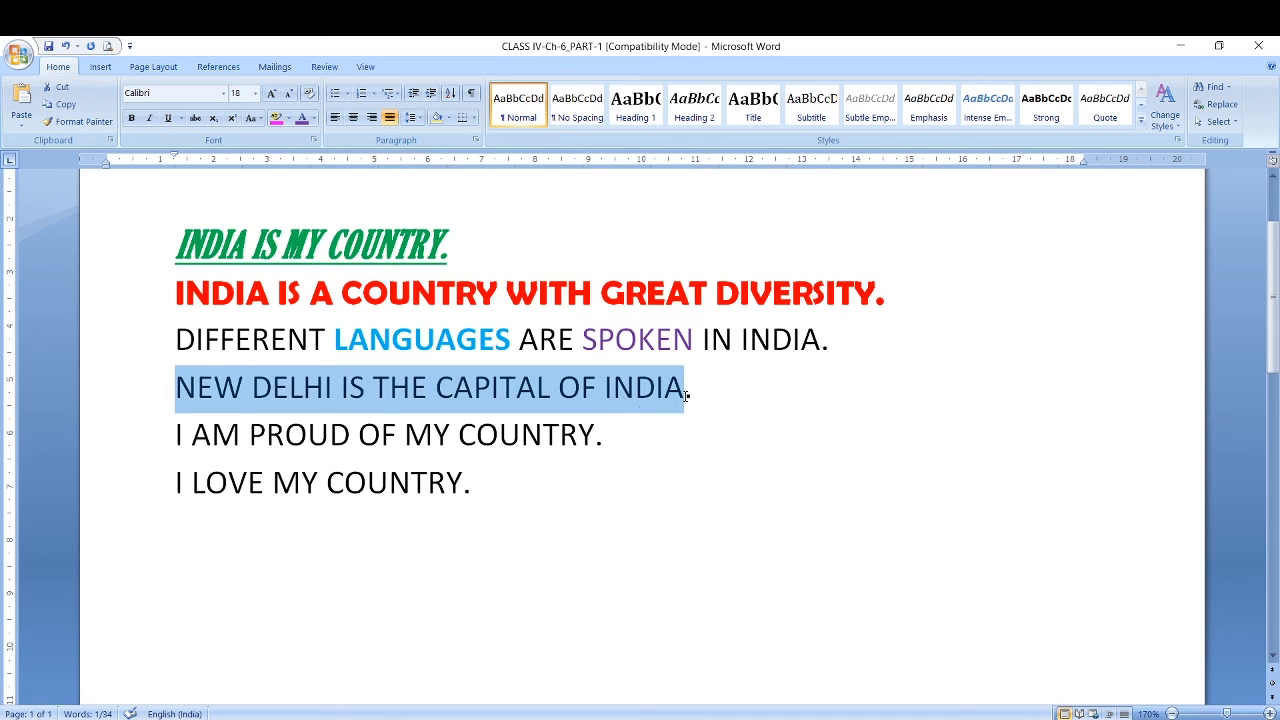
click(664, 390)
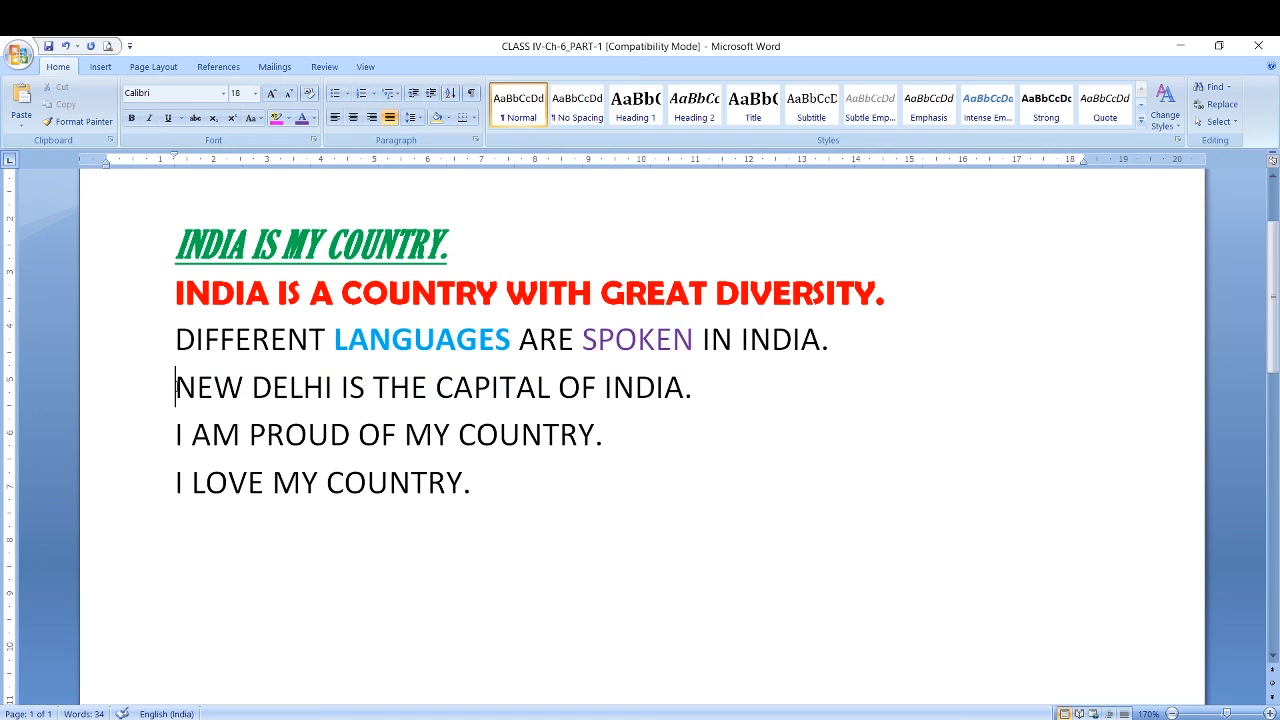
drag(175, 388, 690, 400)
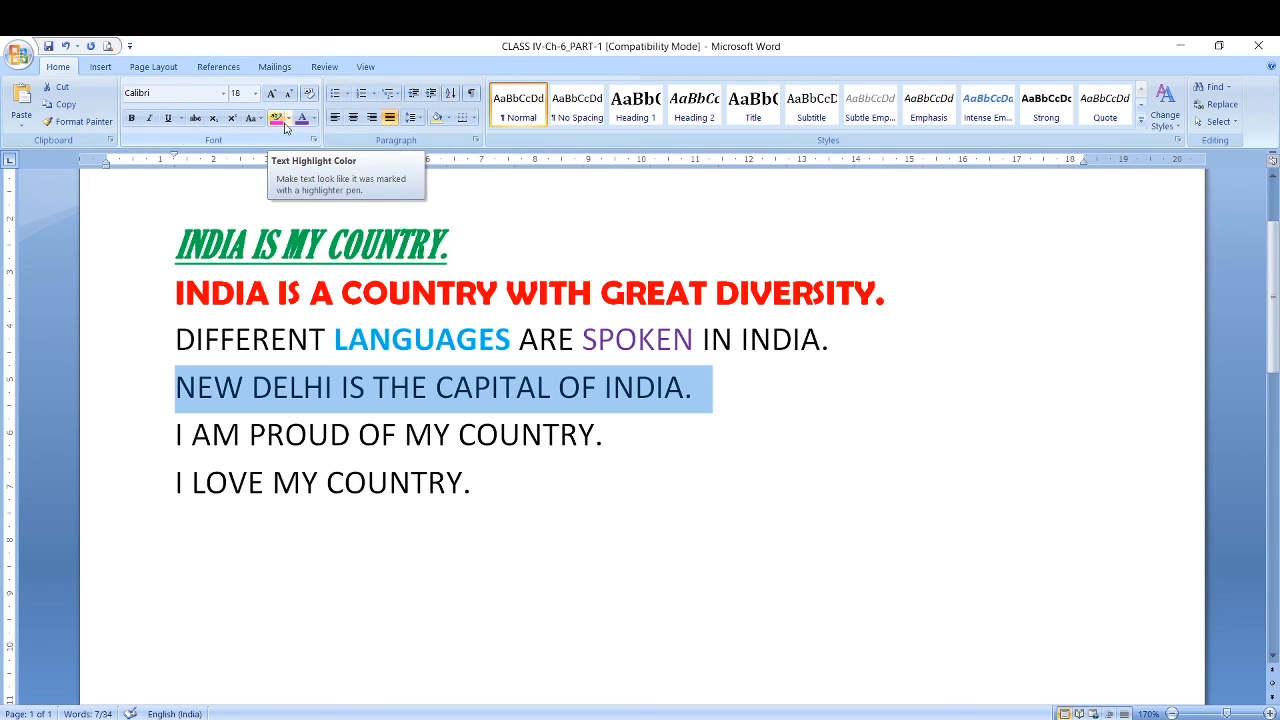
click(292, 121)
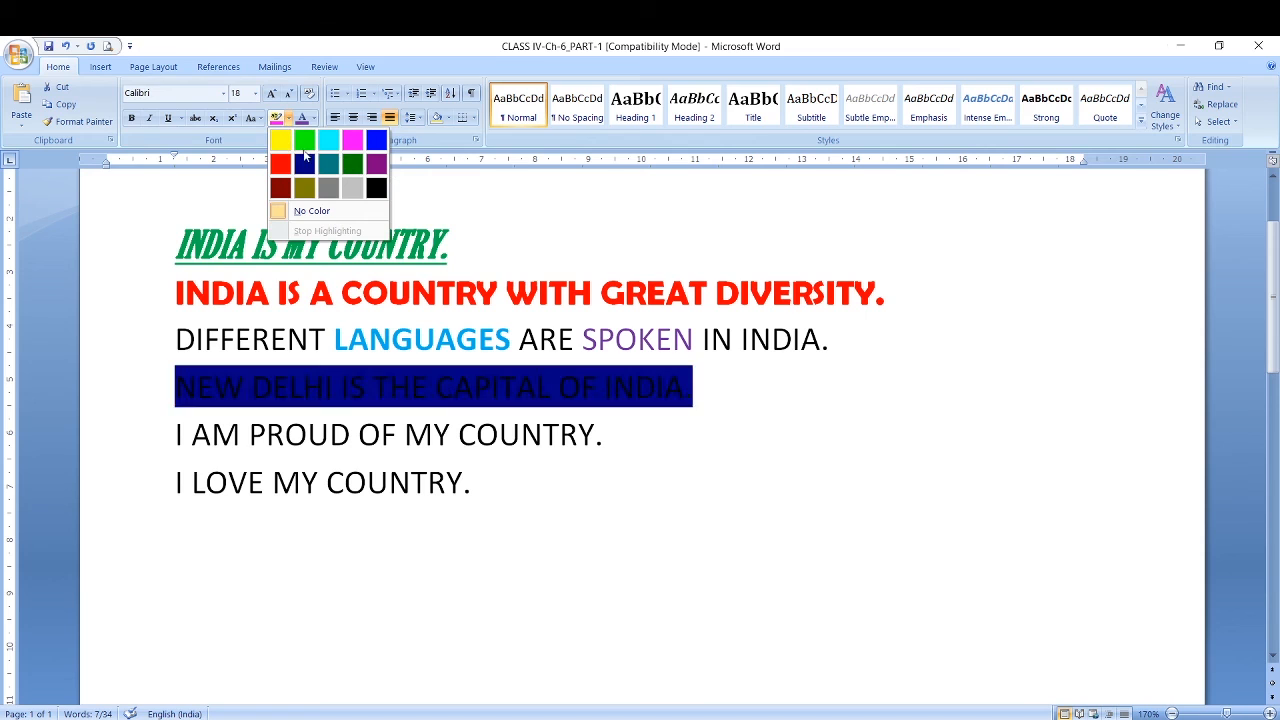
click(353, 141)
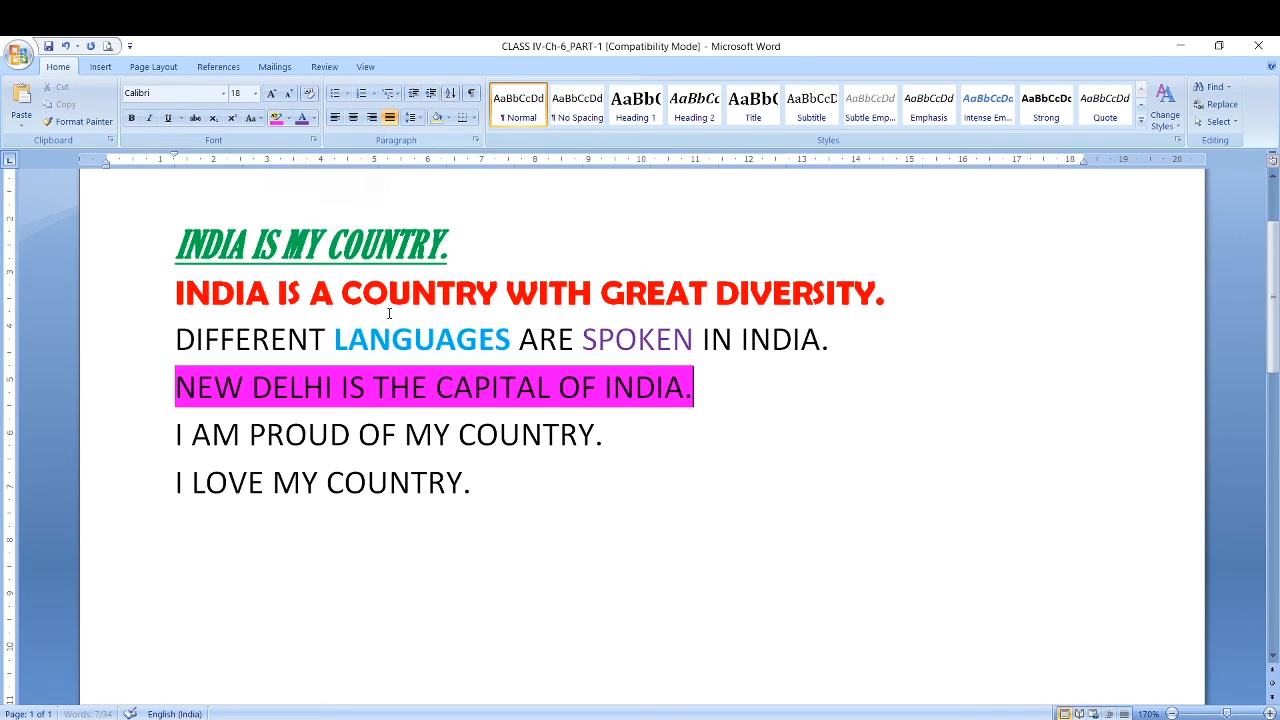
click(444, 470)
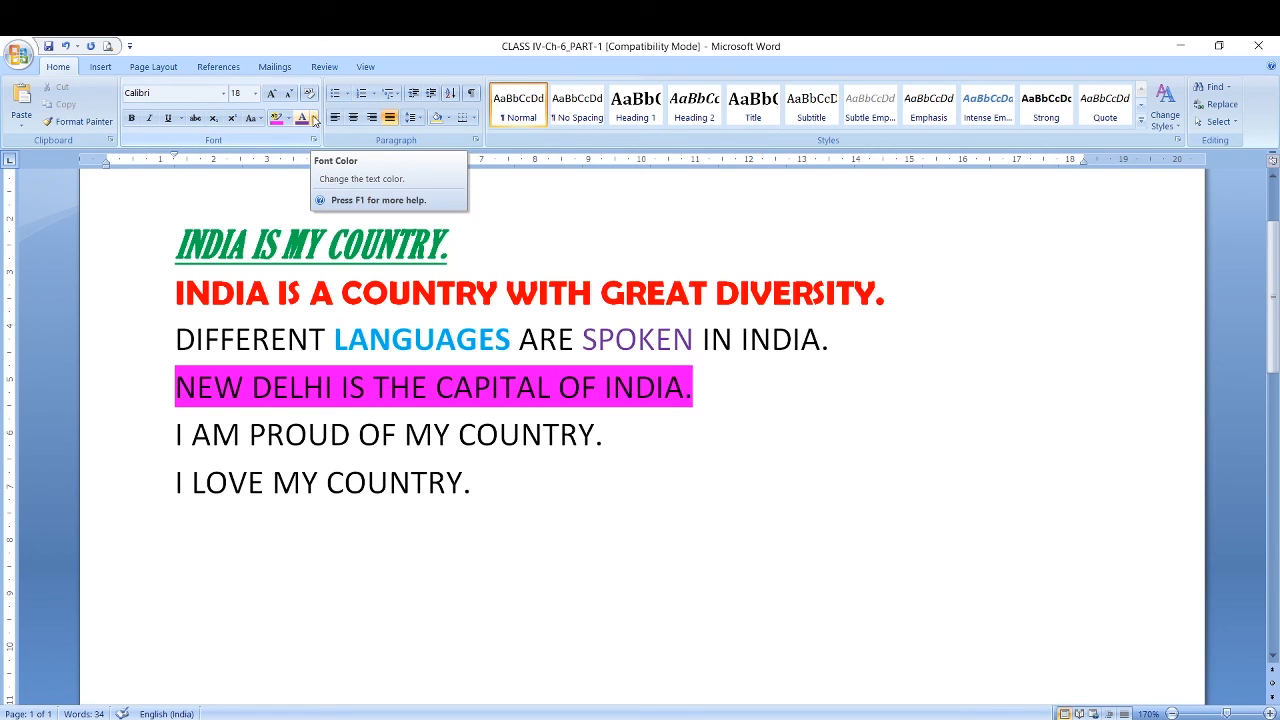
Color the text of the fourth line standard yellow
click(313, 119)
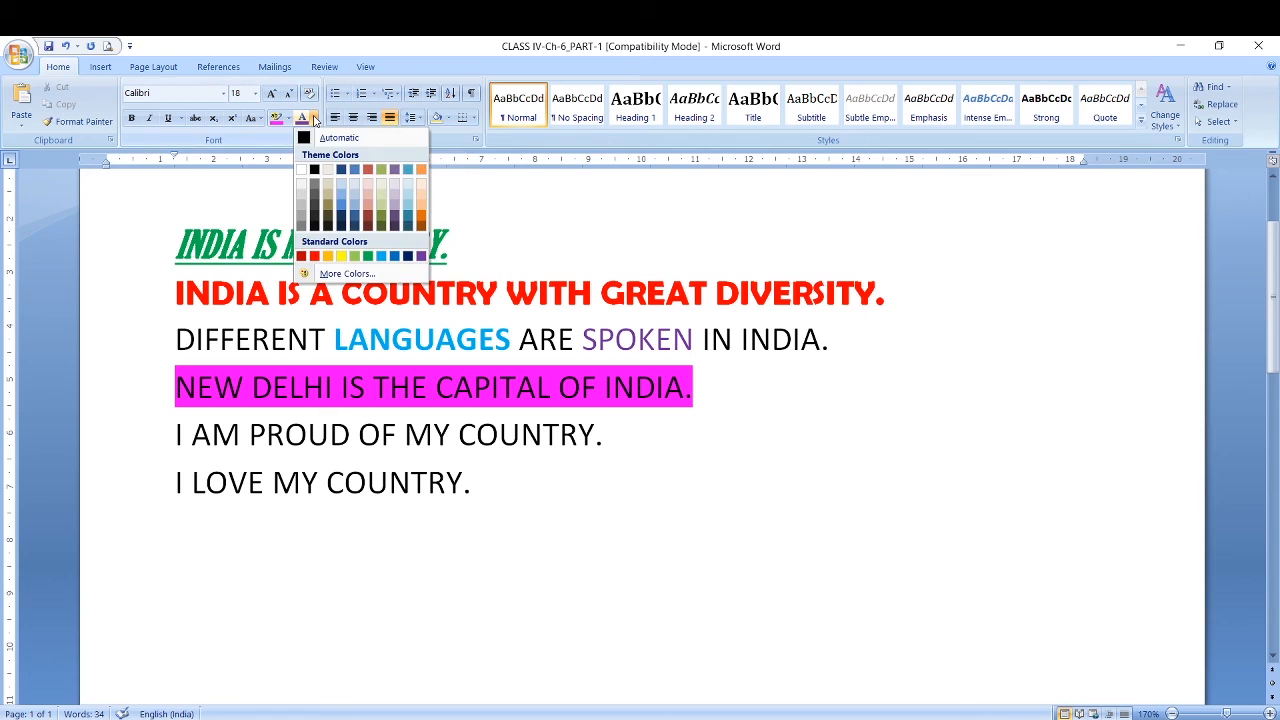
click(341, 257)
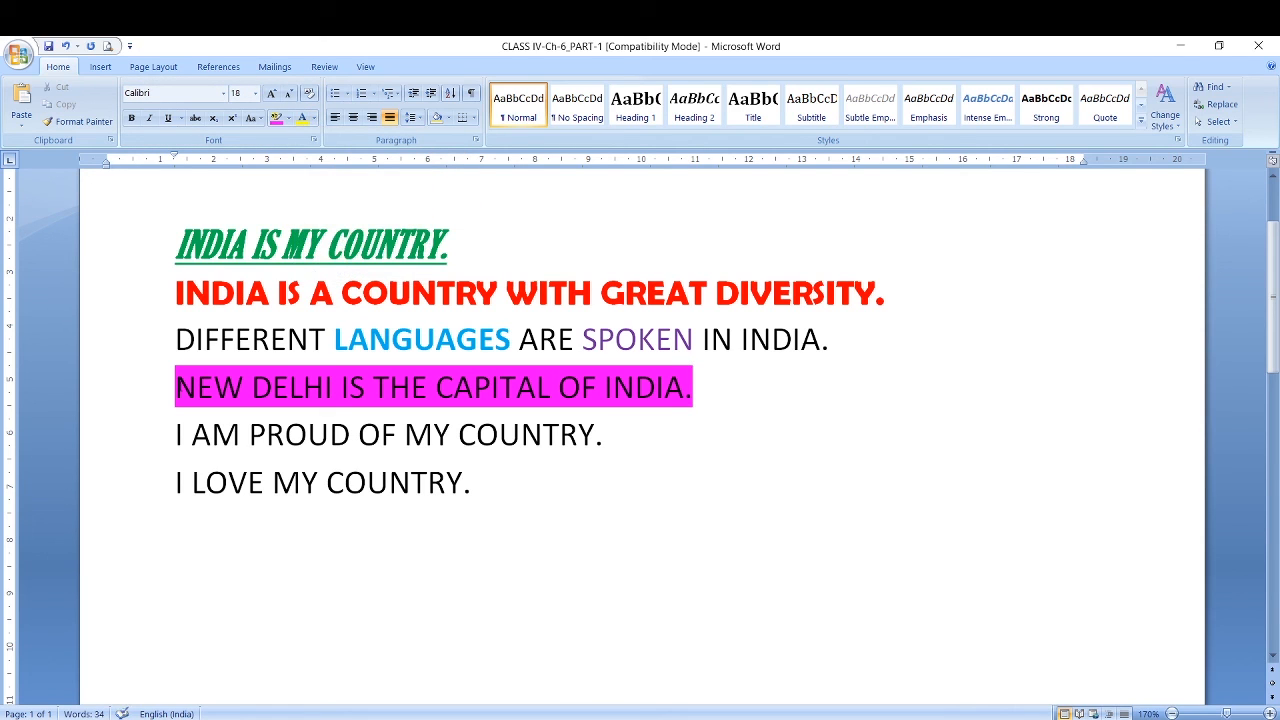
drag(176, 387, 690, 411)
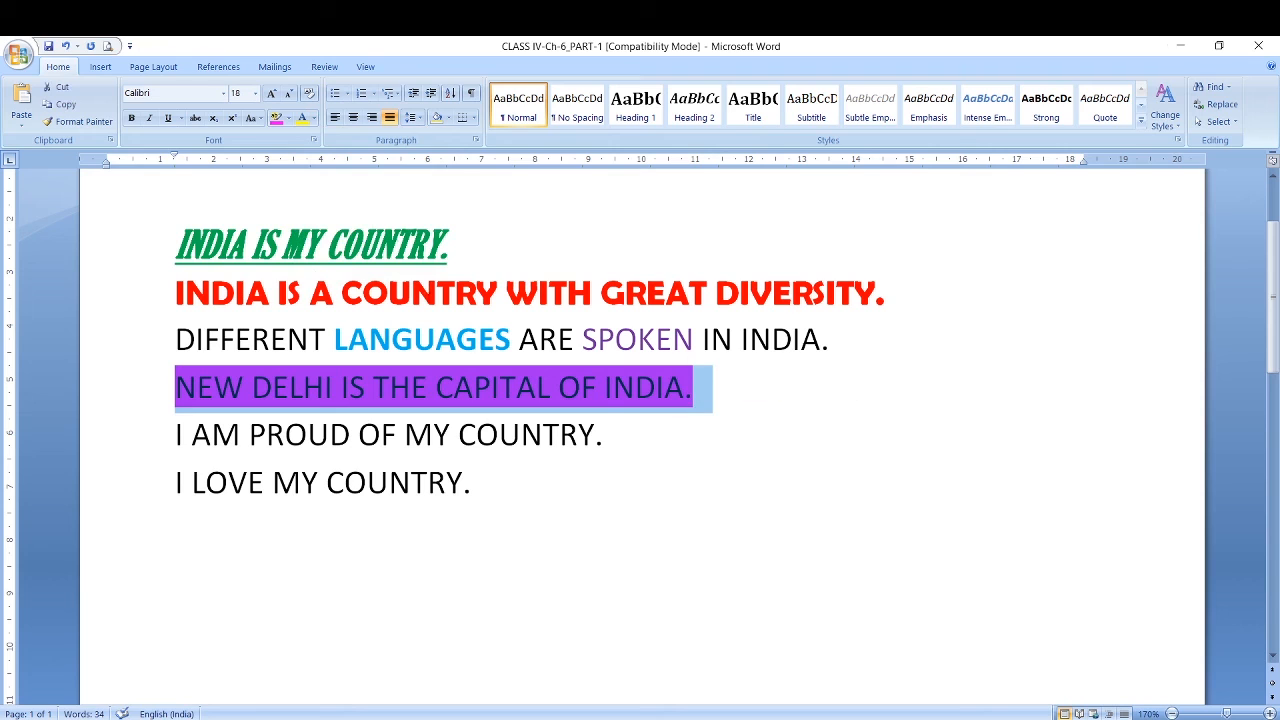
click(304, 119)
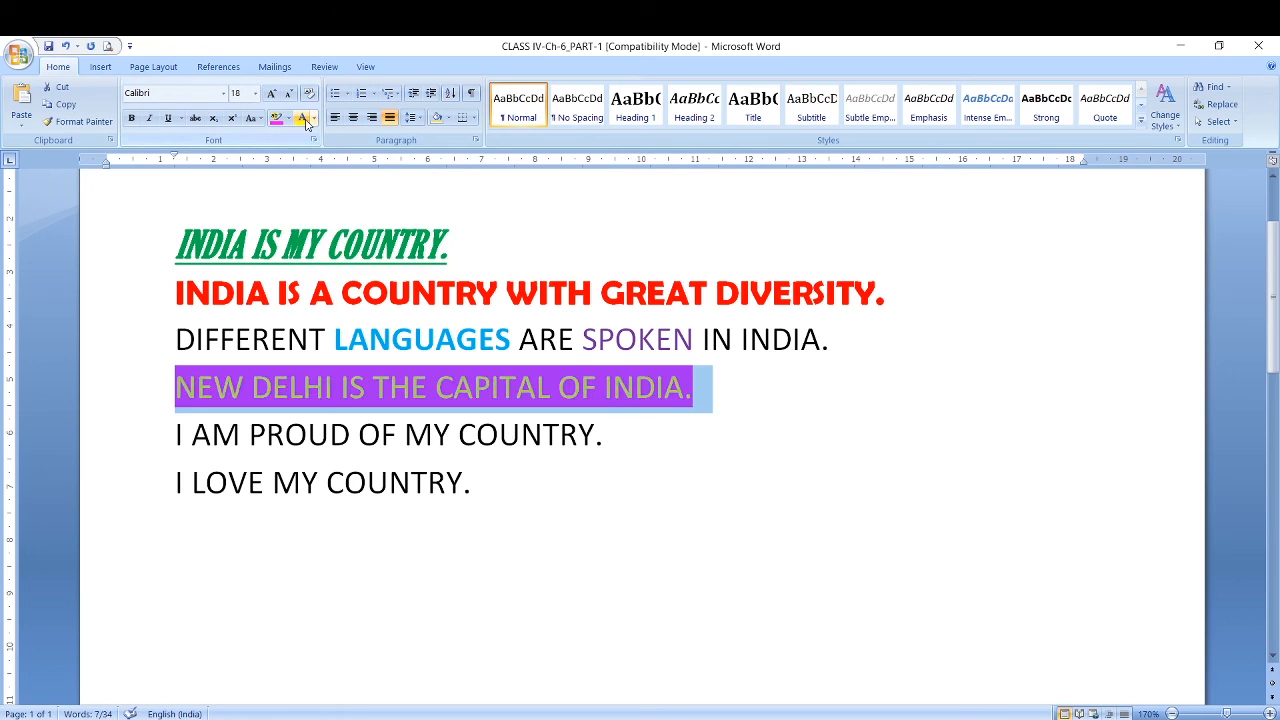
Make the fourth line bold and set its font to Bauhaus 93
click(131, 118)
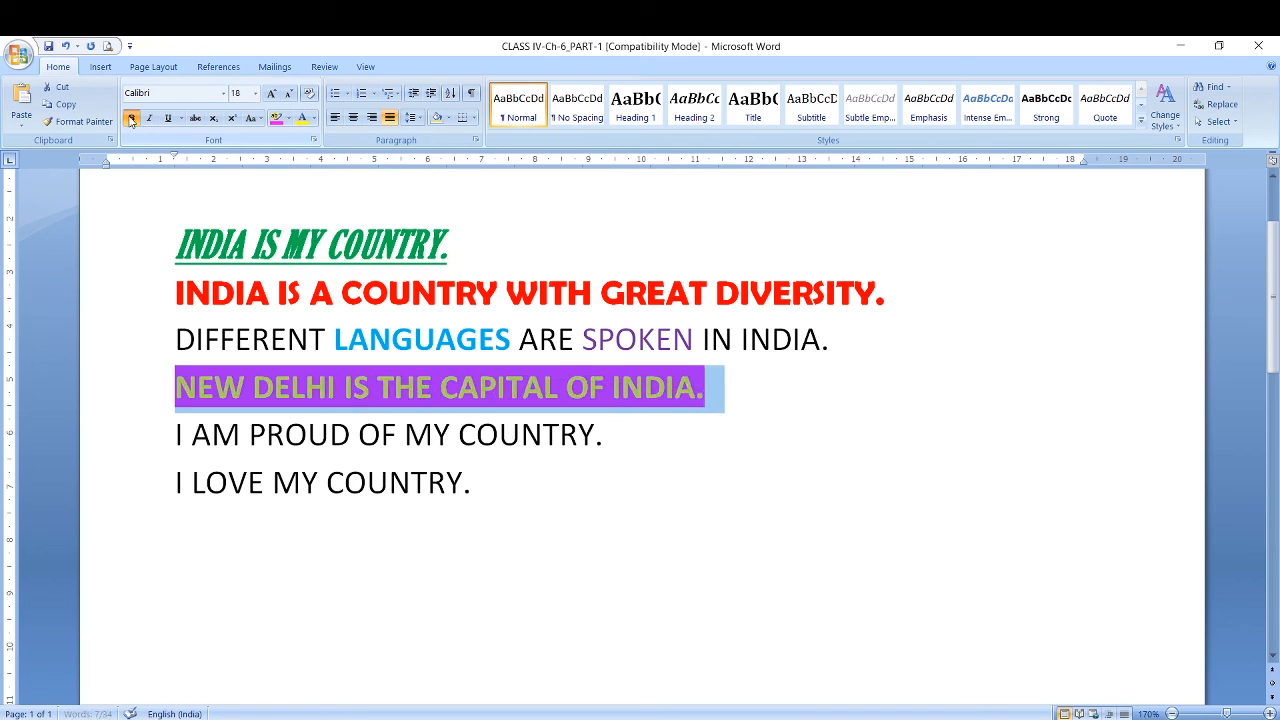
click(223, 94)
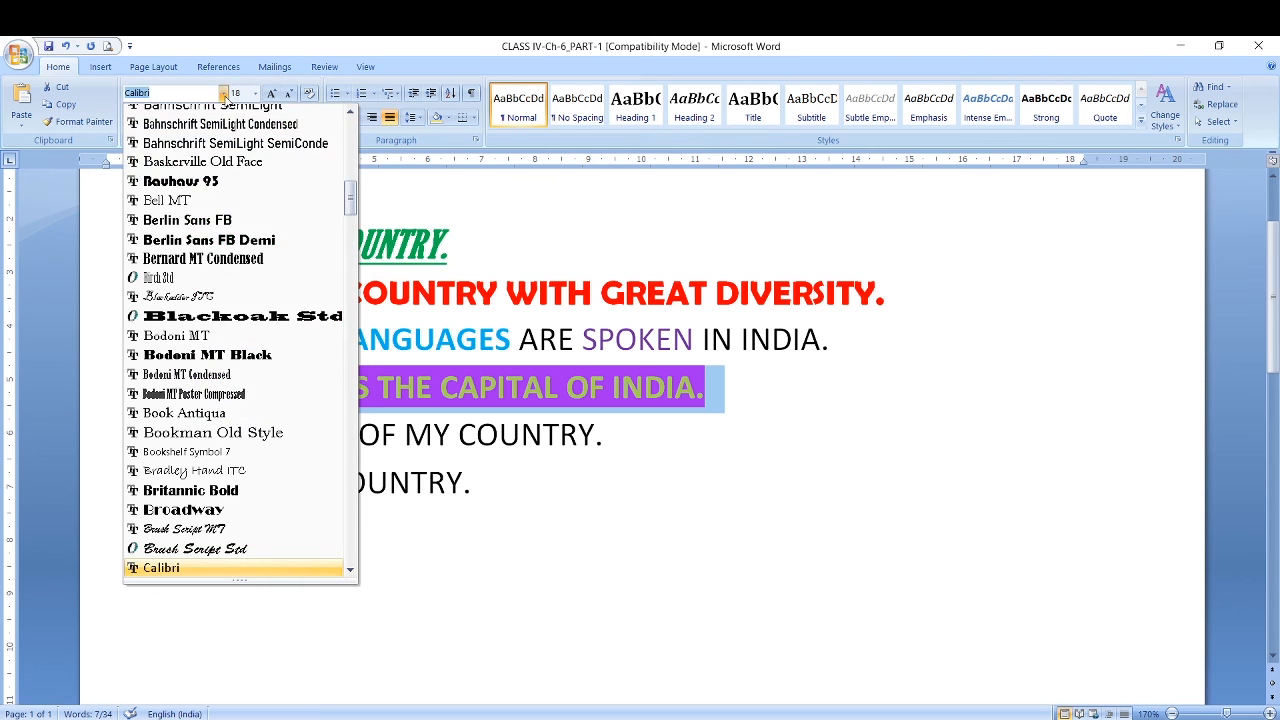
click(180, 181)
click(519, 489)
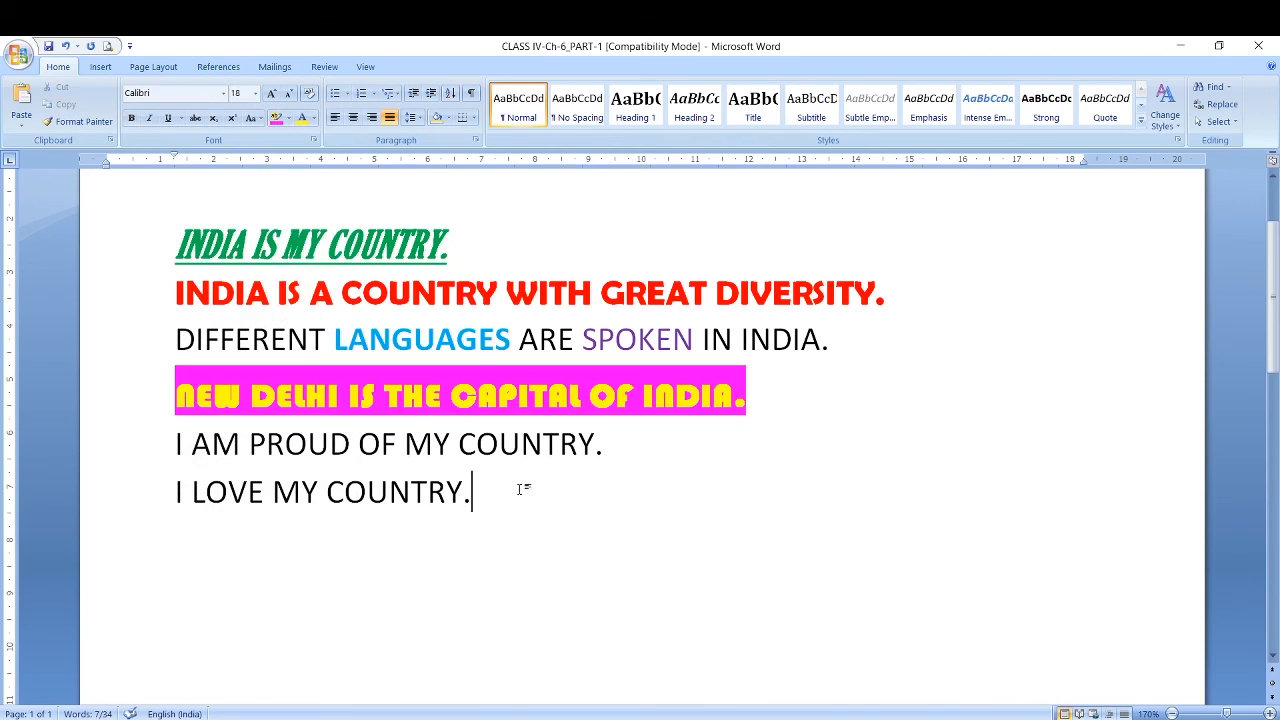
Color the fifth line, "I AM PROUD OF MY COUNTRY.", with the darkest orange theme shade
drag(605, 446, 184, 443)
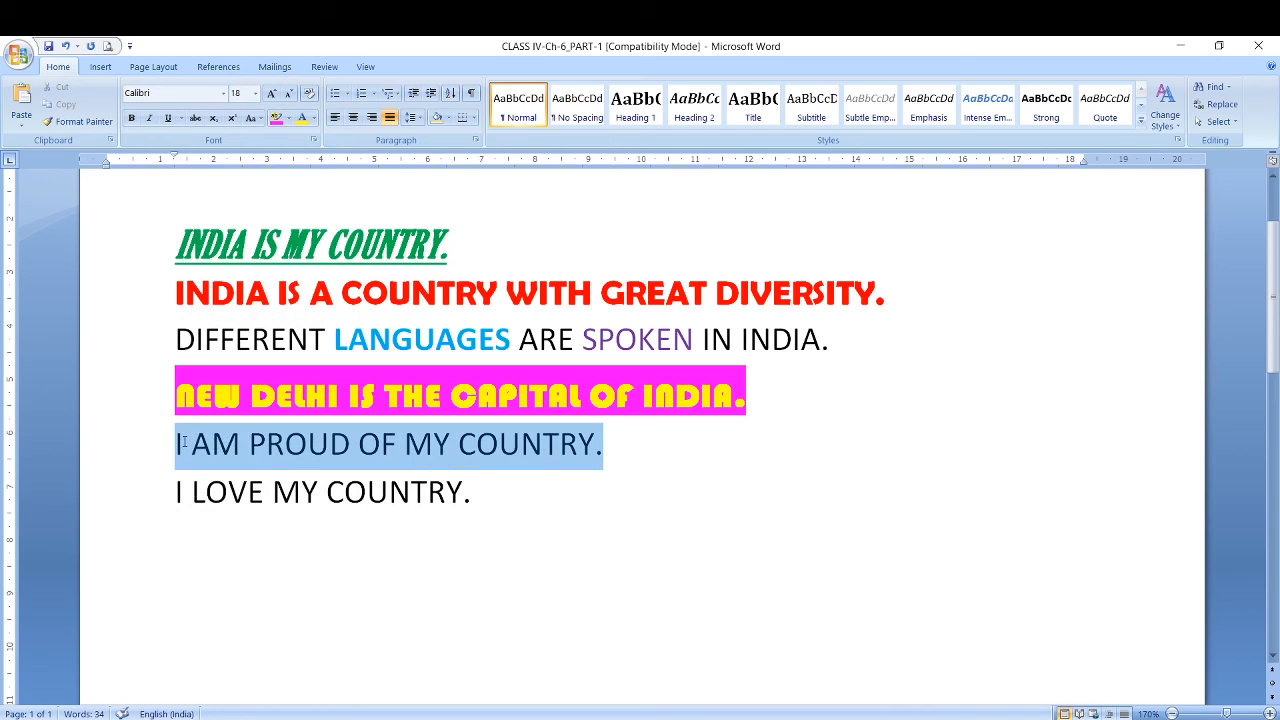
click(313, 118)
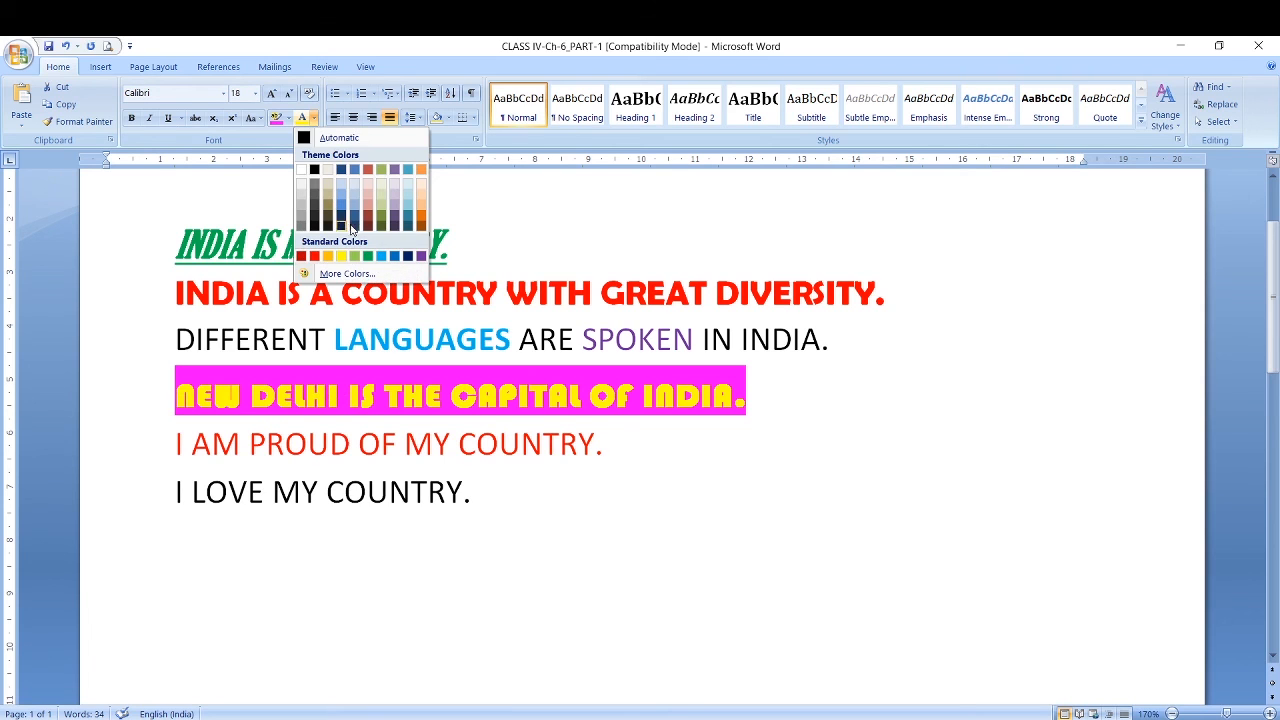
click(423, 230)
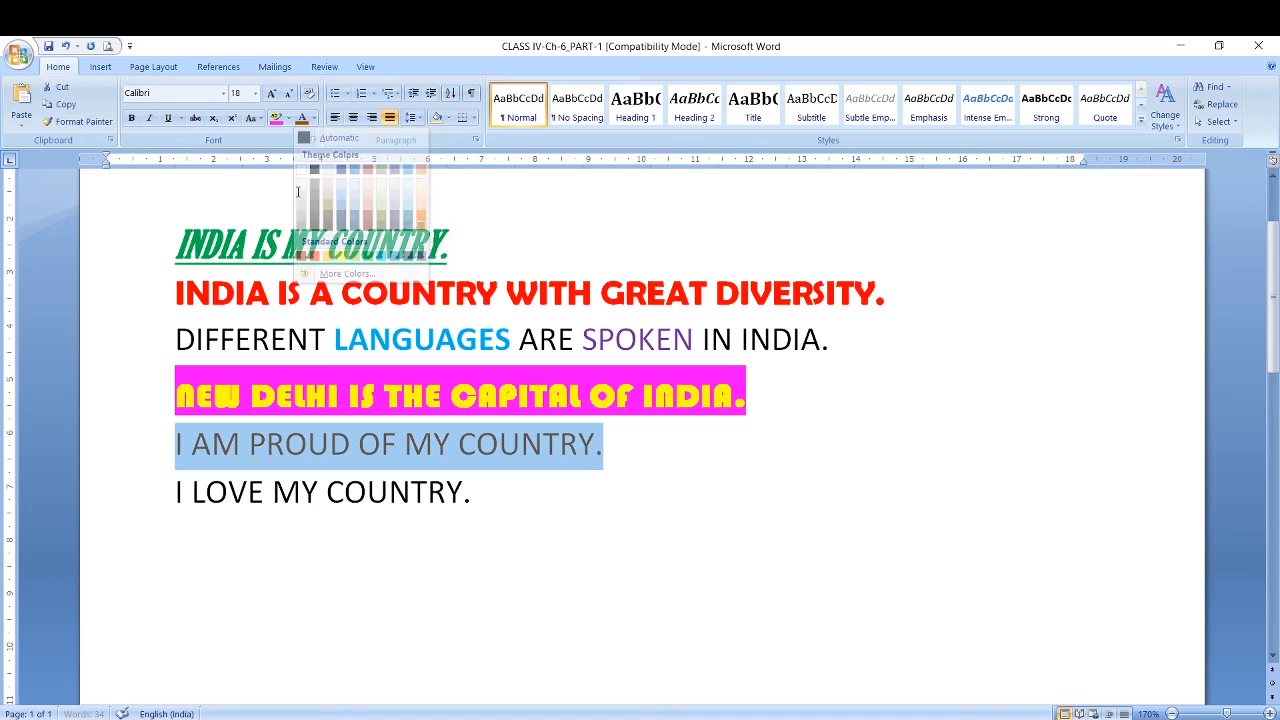
Make the fifth line bold and set its font to Bodoni MT Black
click(131, 118)
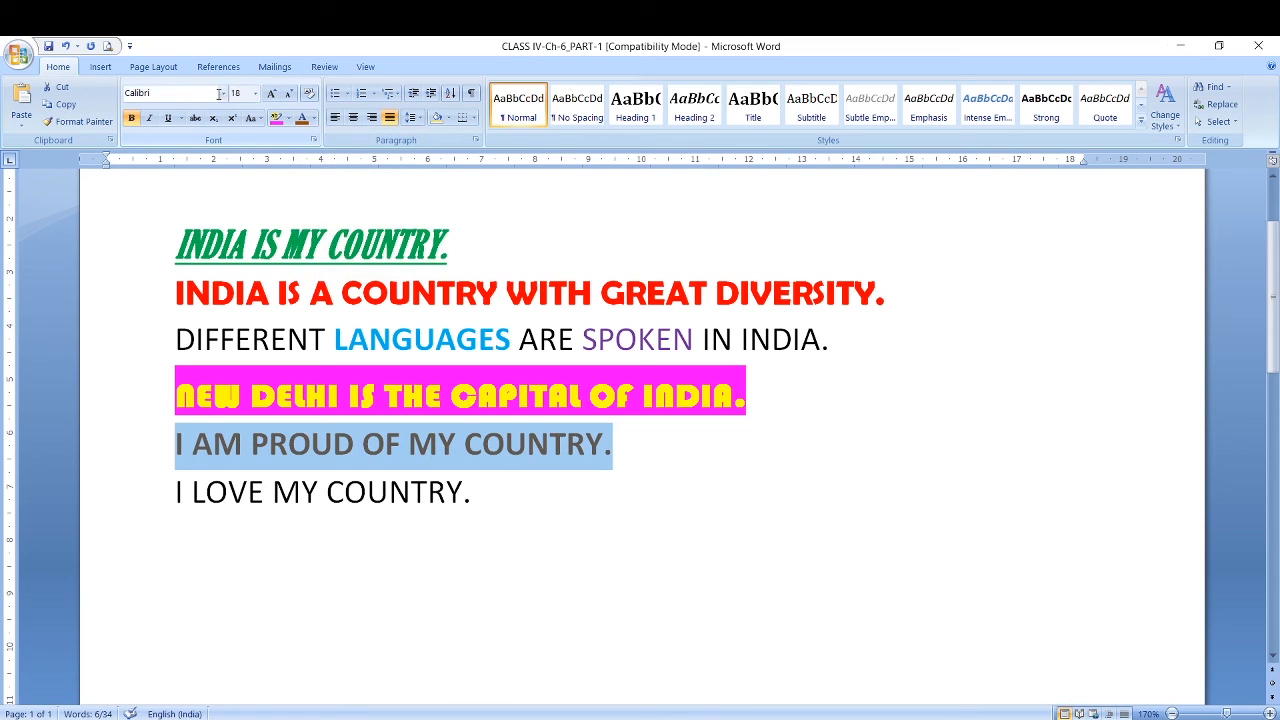
click(225, 94)
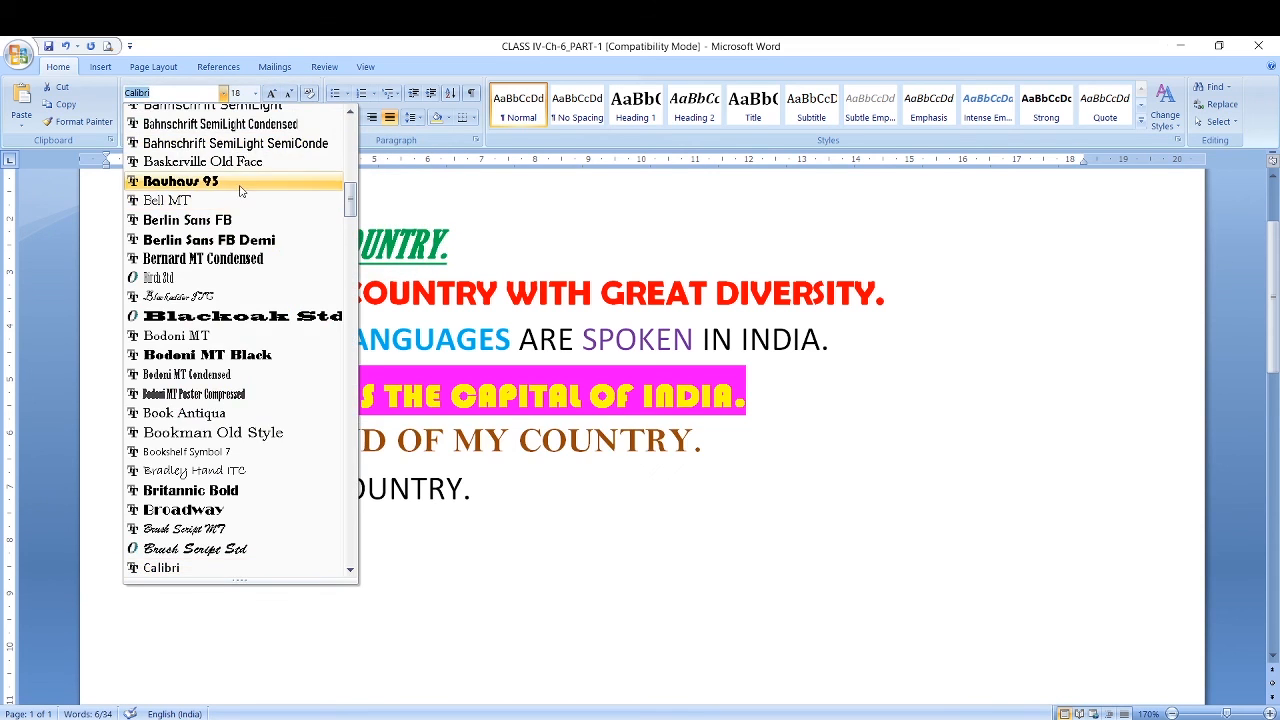
click(255, 355)
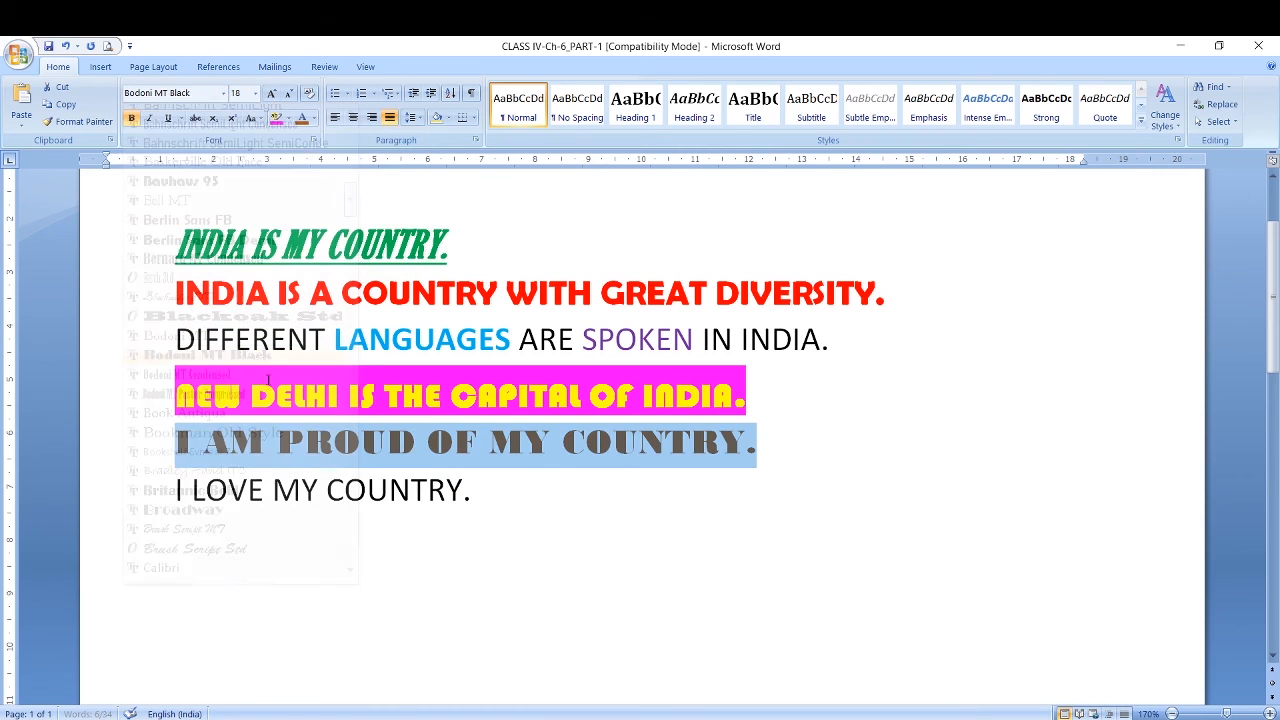
click(686, 546)
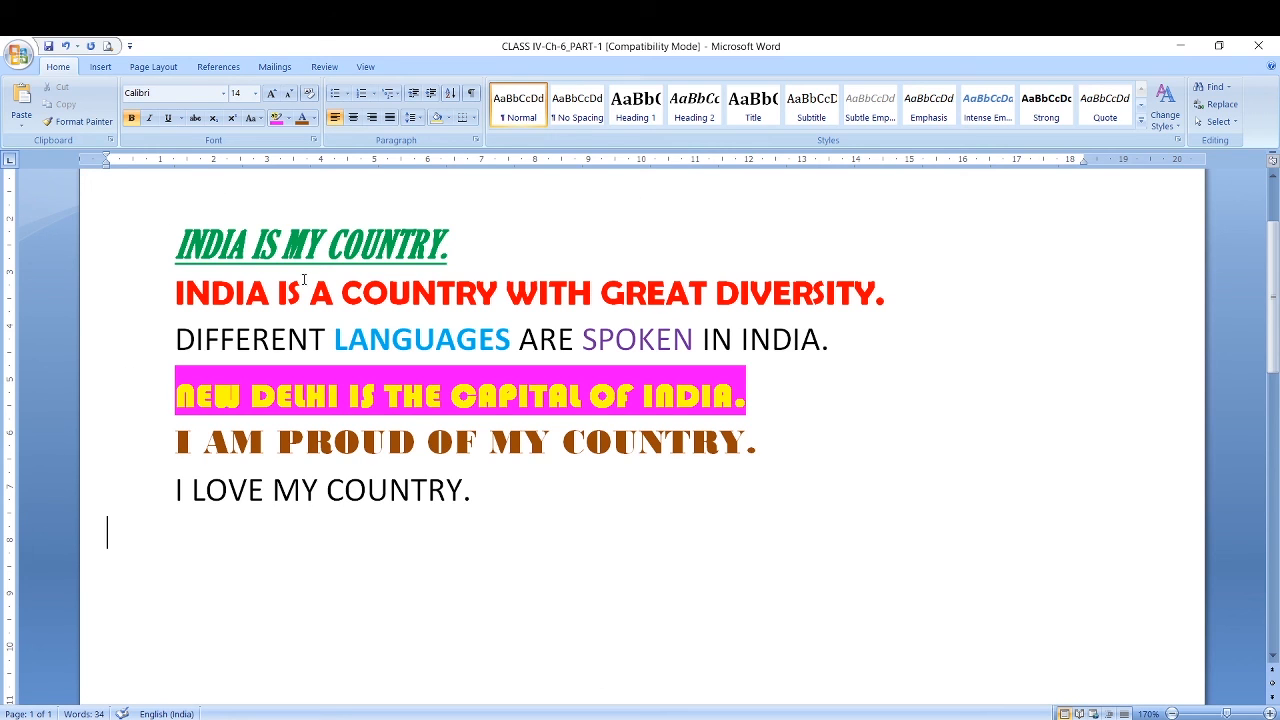
Align the first line, "INDIA IS MY COUNTRY.", to the right margin
drag(175, 245, 457, 249)
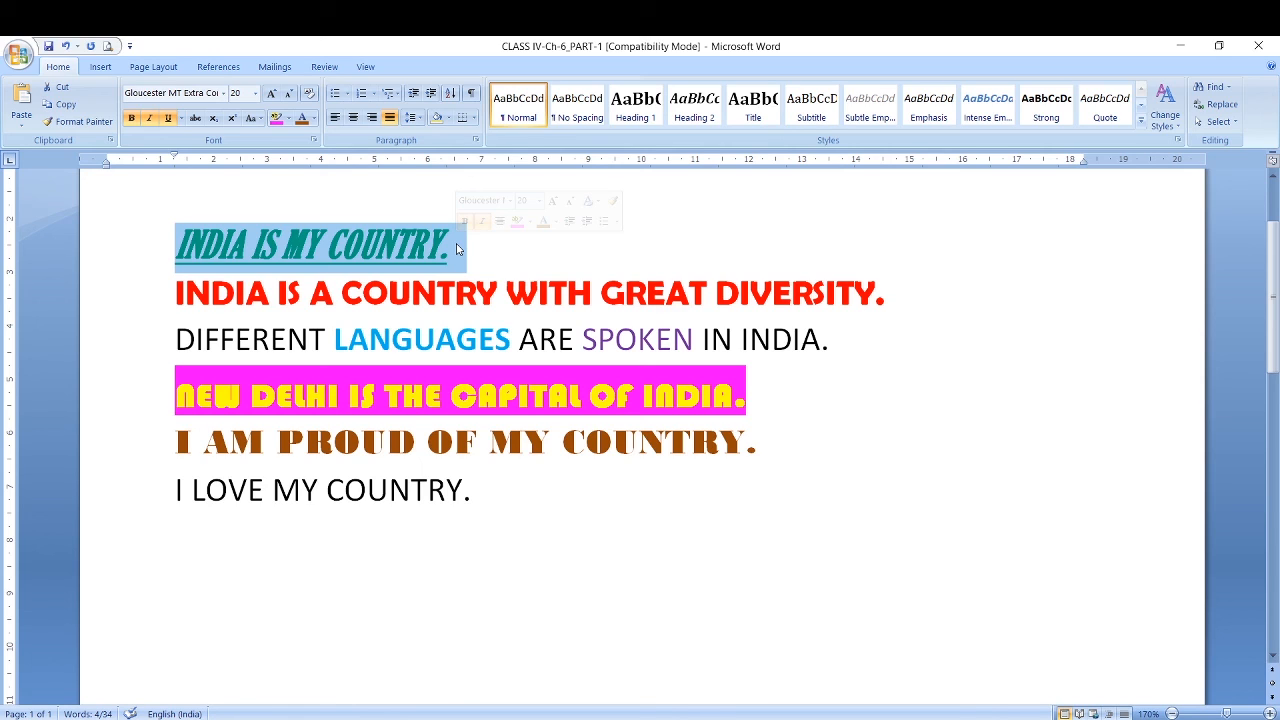
click(494, 271)
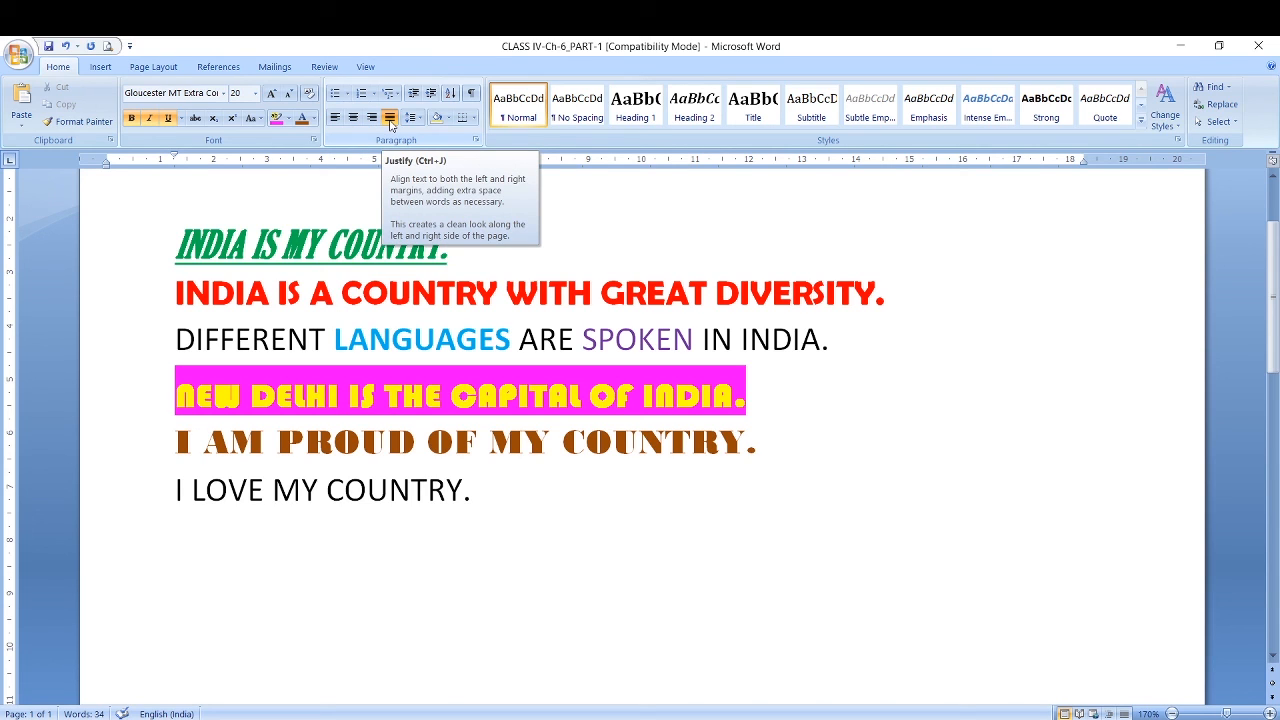
drag(176, 245, 451, 240)
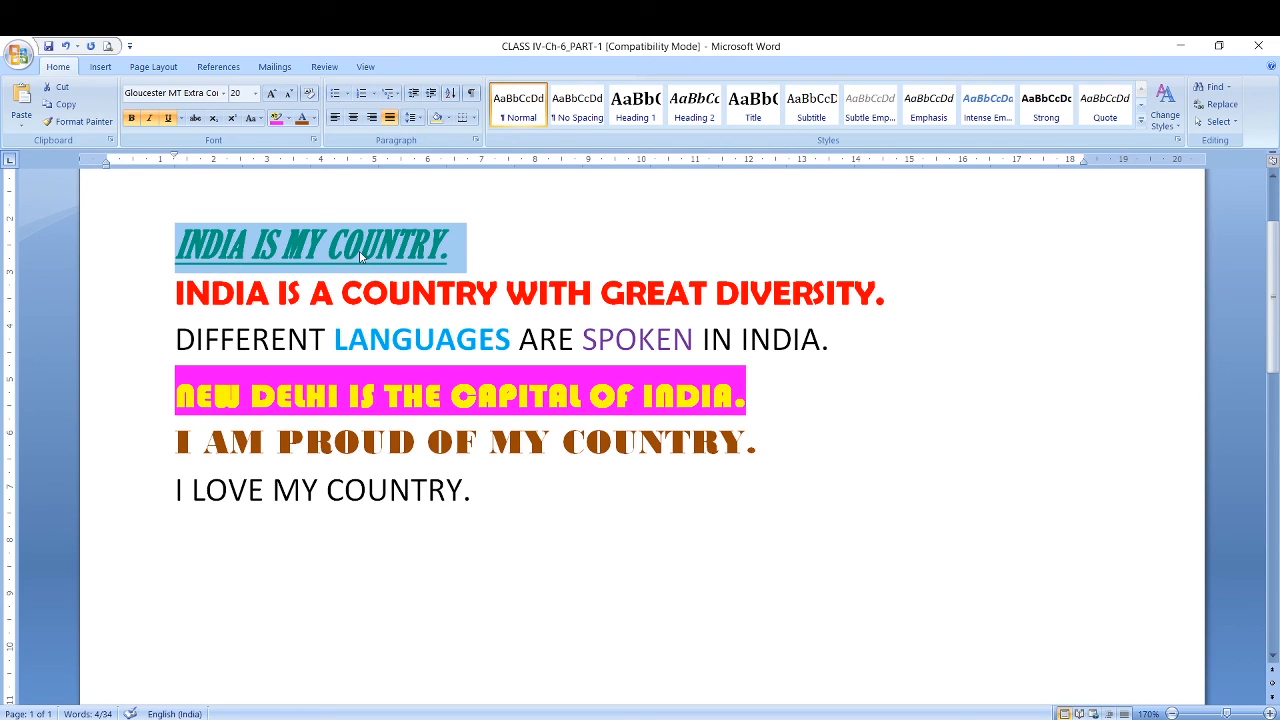
click(371, 118)
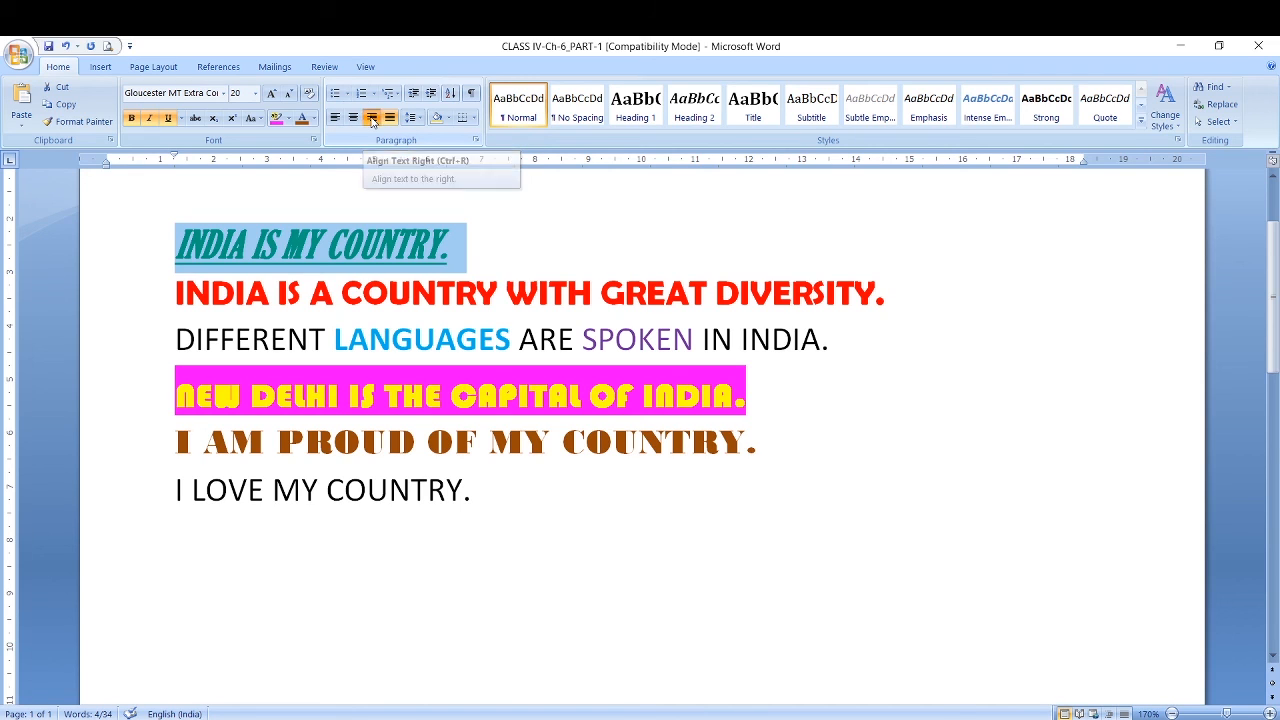
click(1036, 313)
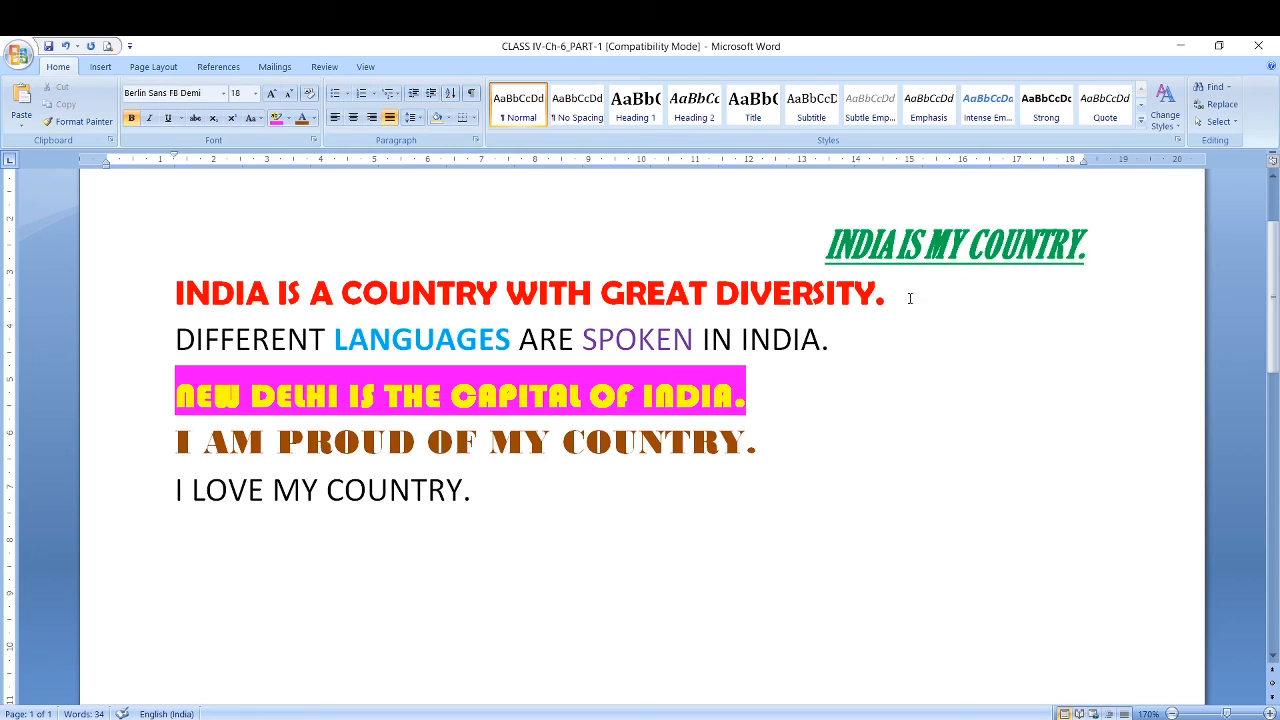
Center the second line, "INDIA IS A COUNTRY WITH GREAT DIVERSITY.", and the highlighted fourth line
drag(890, 294, 222, 305)
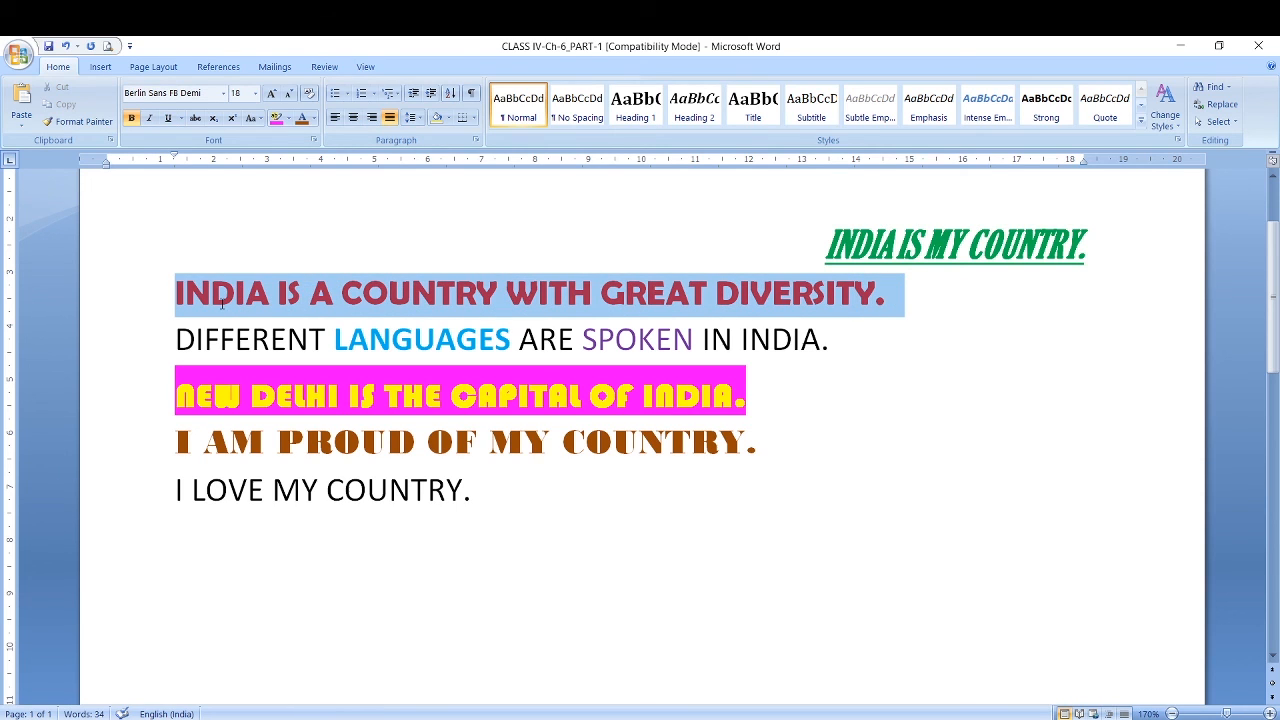
click(355, 120)
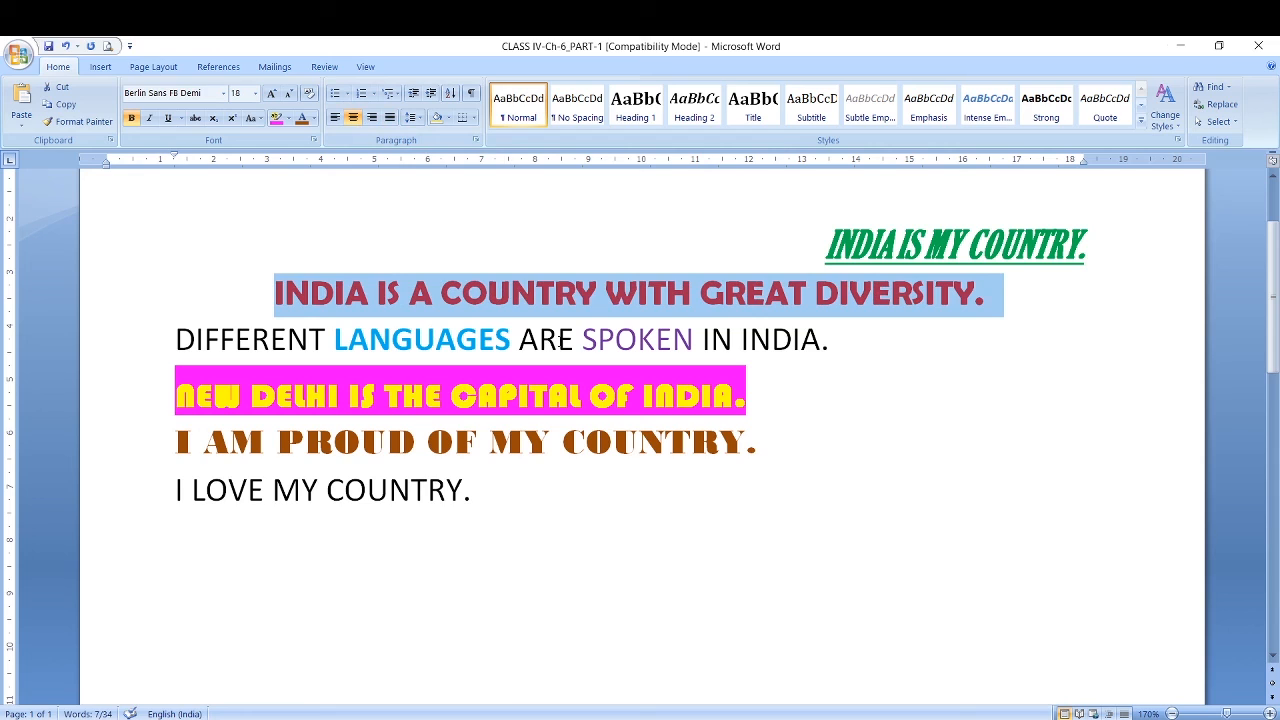
click(177, 340)
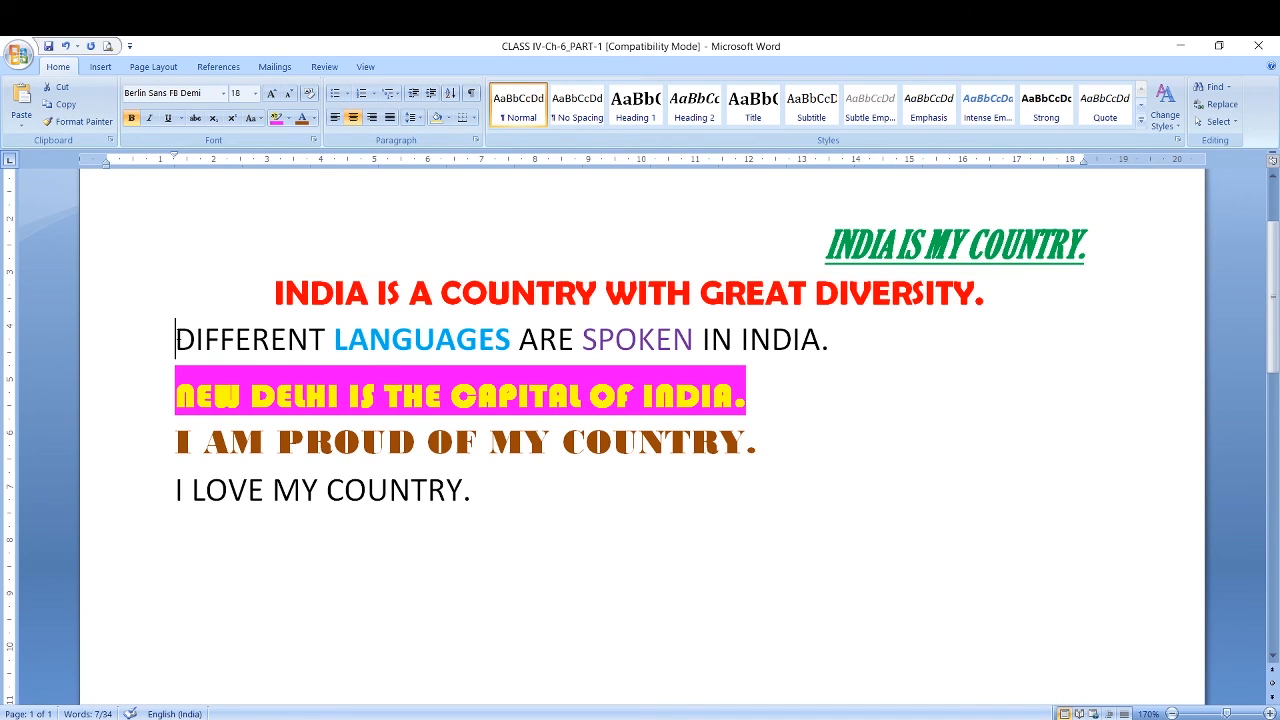
drag(178, 366, 476, 500)
click(254, 340)
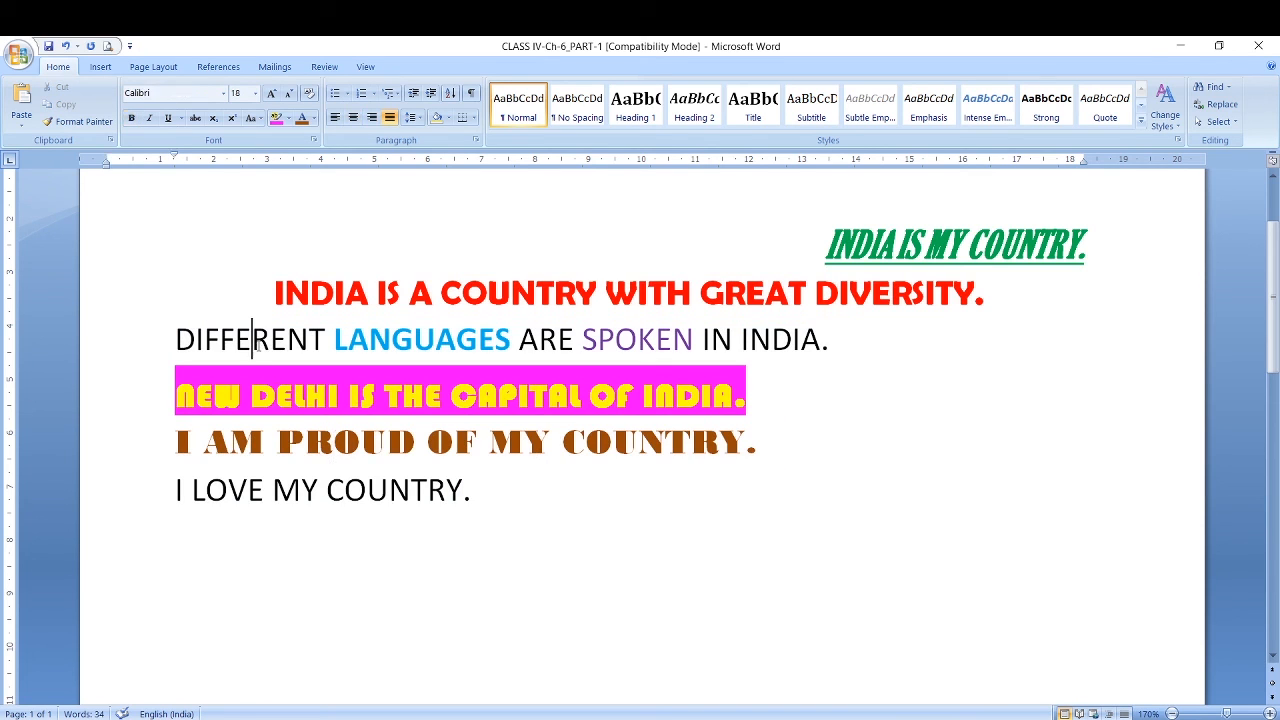
click(240, 438)
drag(176, 396, 749, 388)
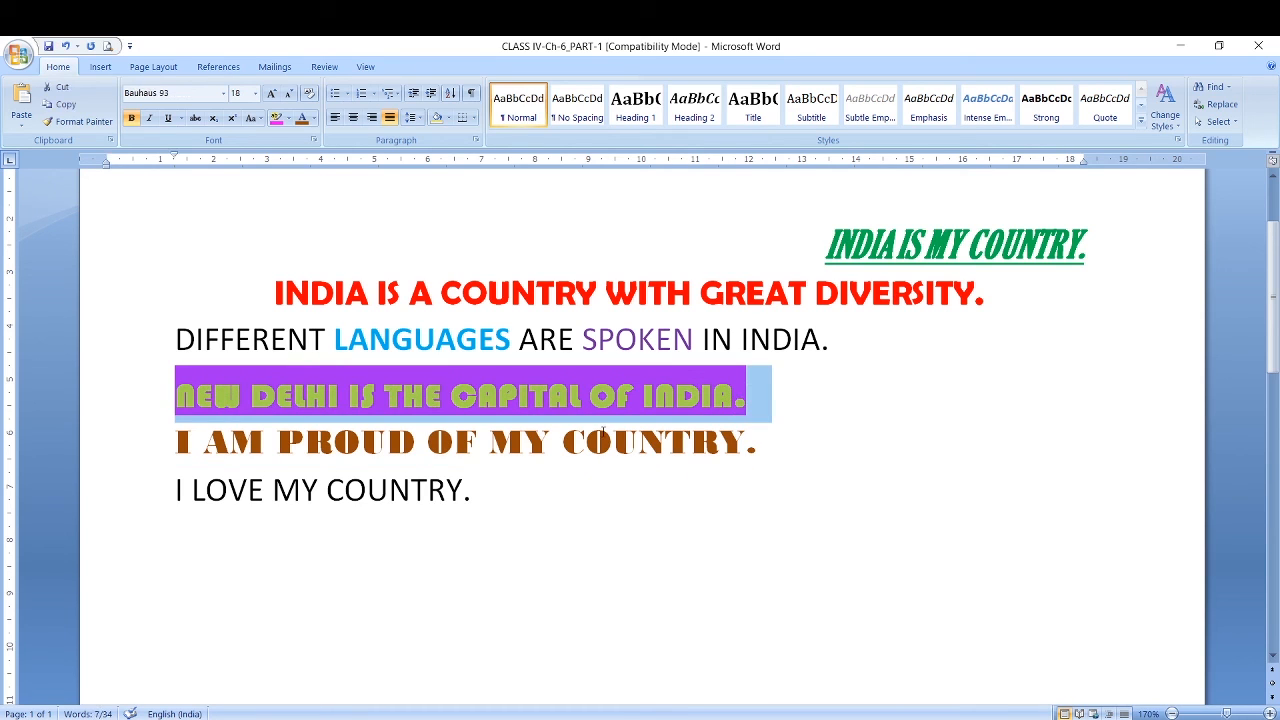
click(353, 117)
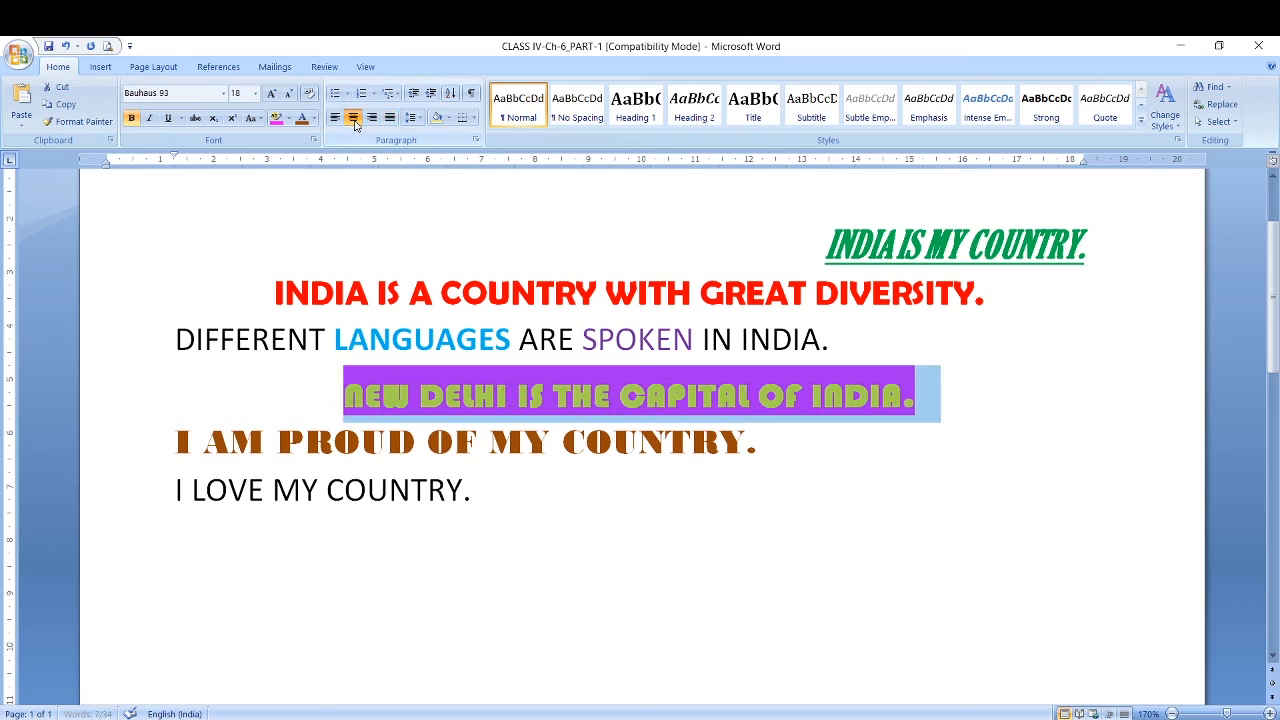
Right-align the last line, "I LOVE MY COUNTRY.", and left-align the fifth line
drag(172, 489, 475, 501)
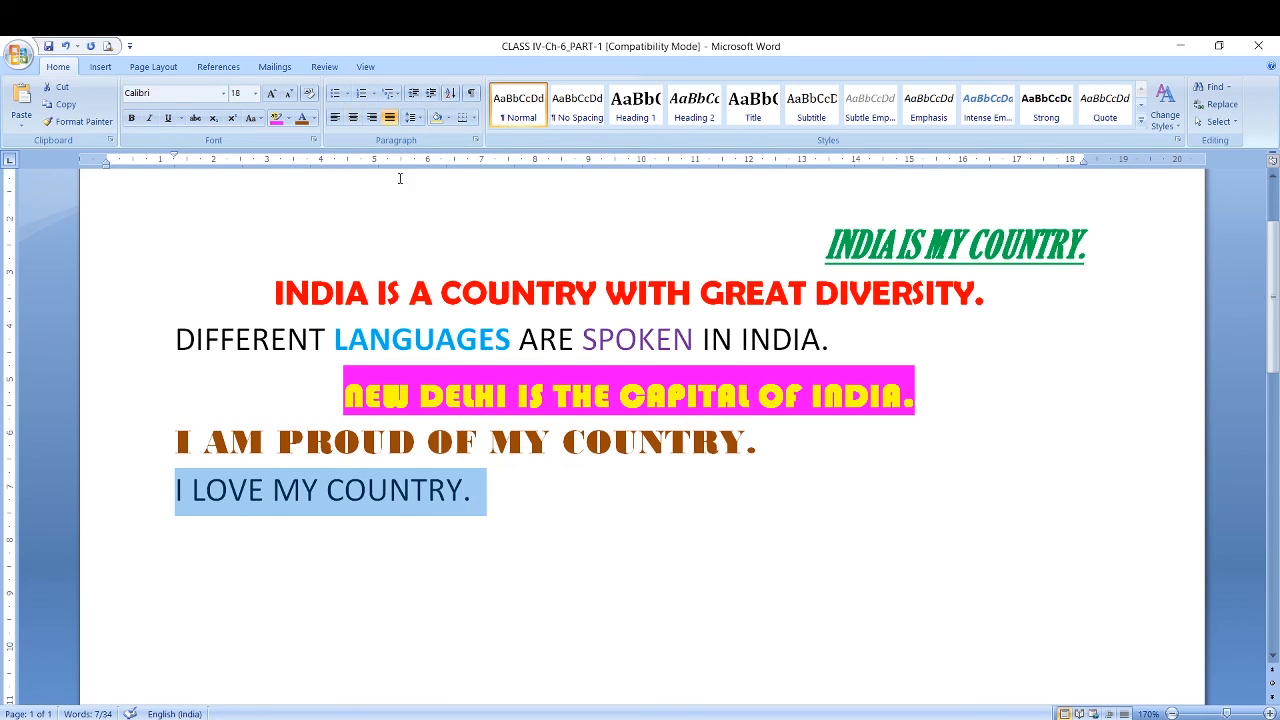
click(371, 117)
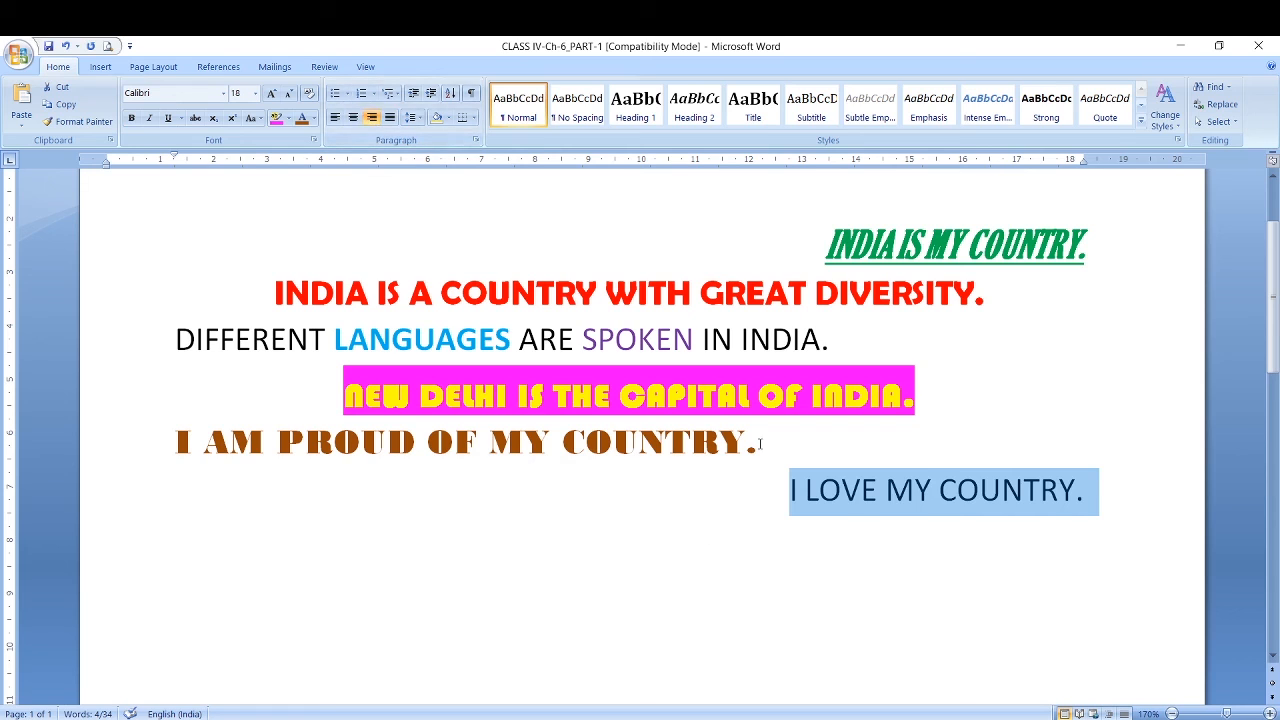
drag(757, 442, 174, 444)
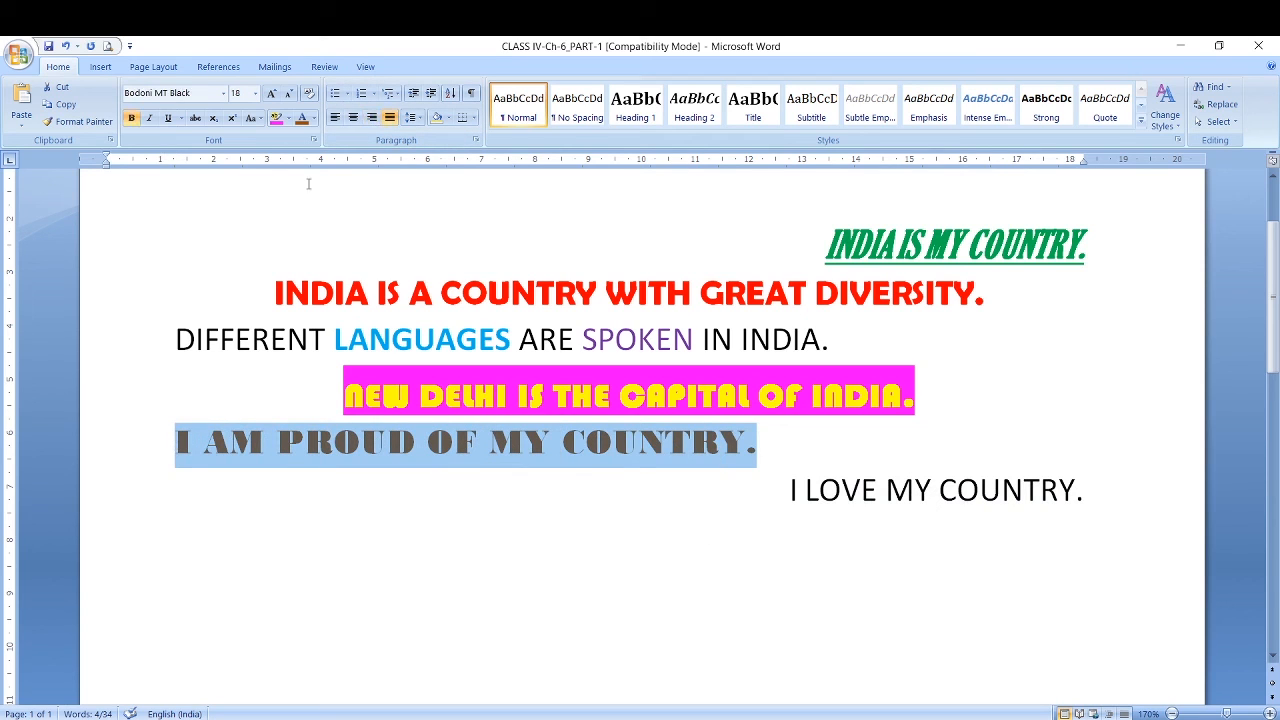
click(660, 631)
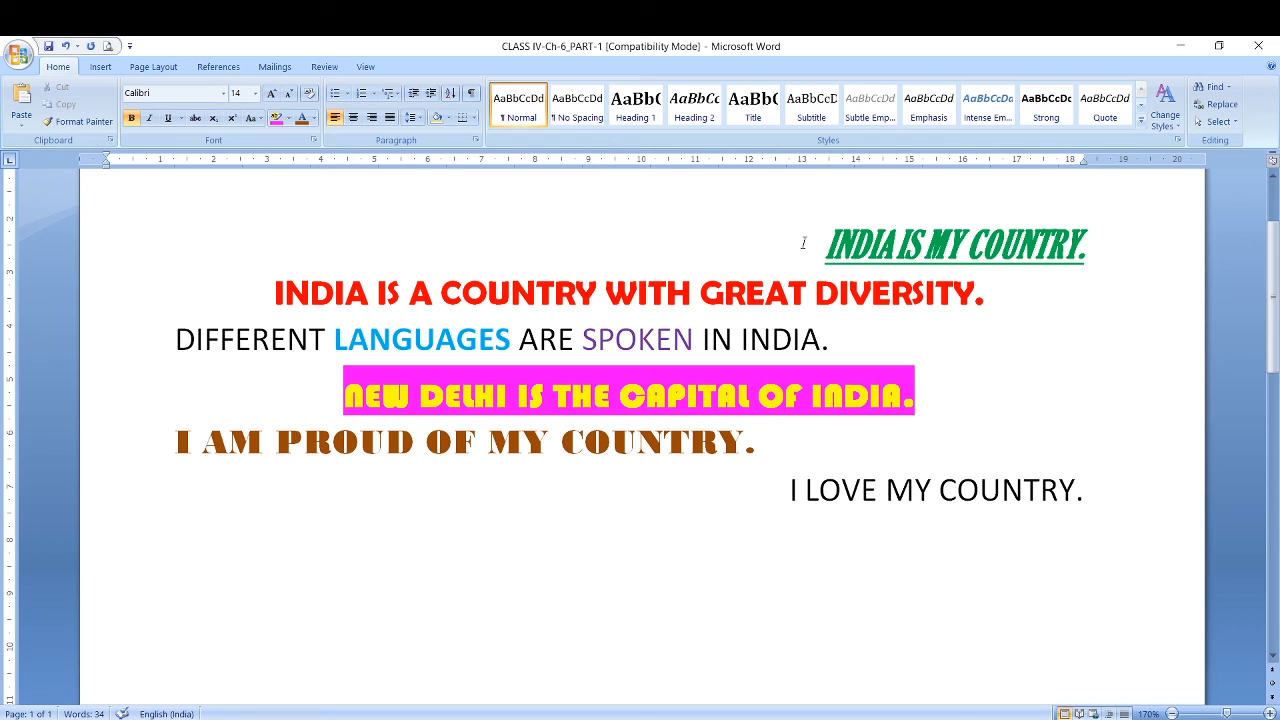
Justify all six lines of text together
drag(803, 243, 1090, 505)
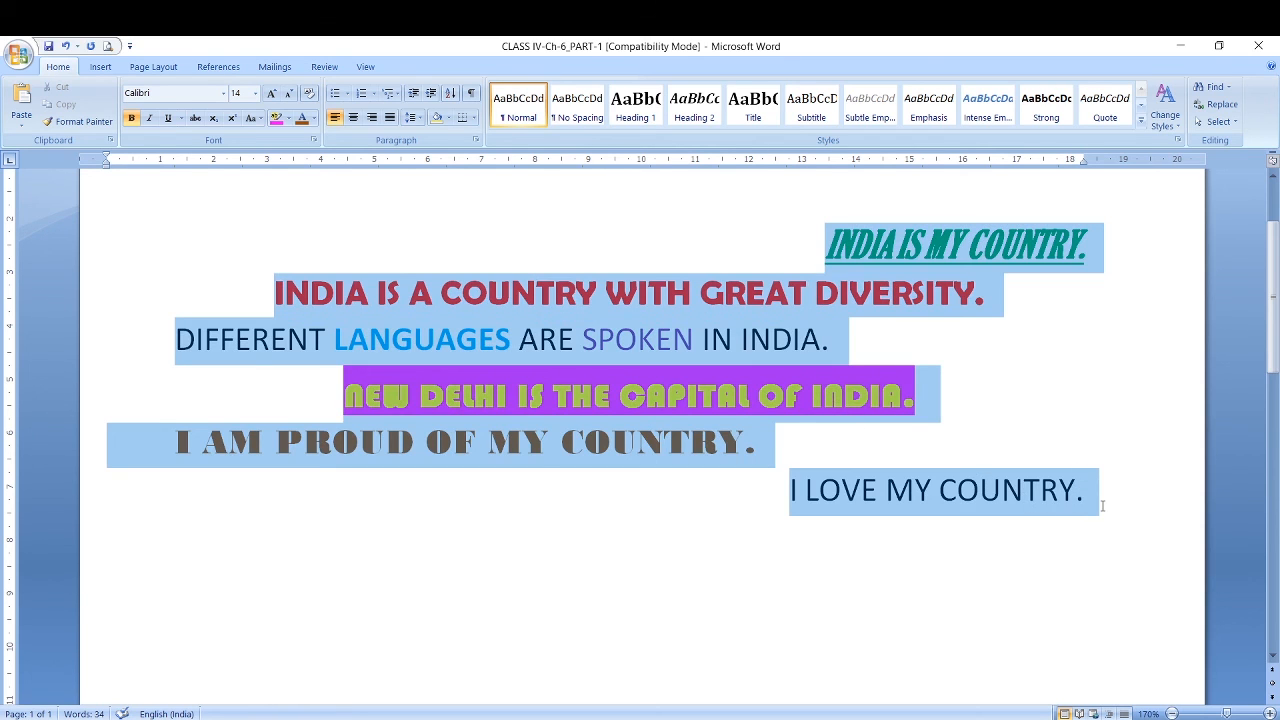
click(391, 117)
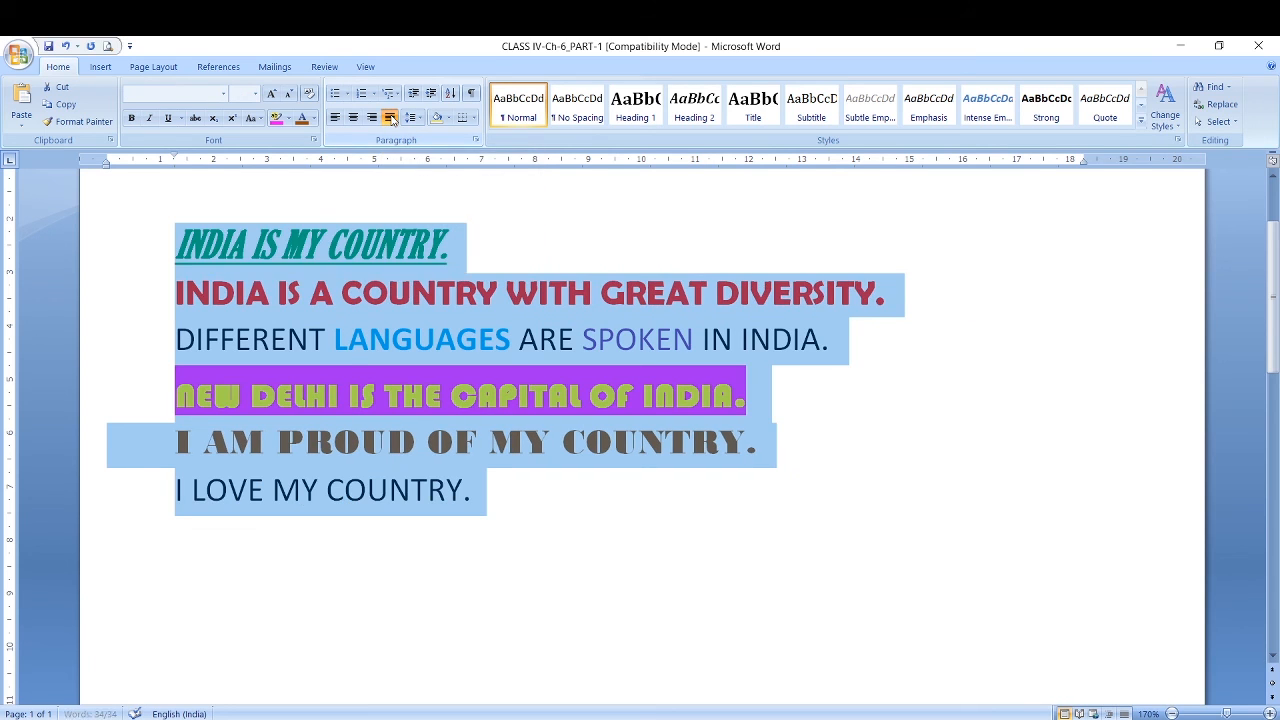
click(517, 528)
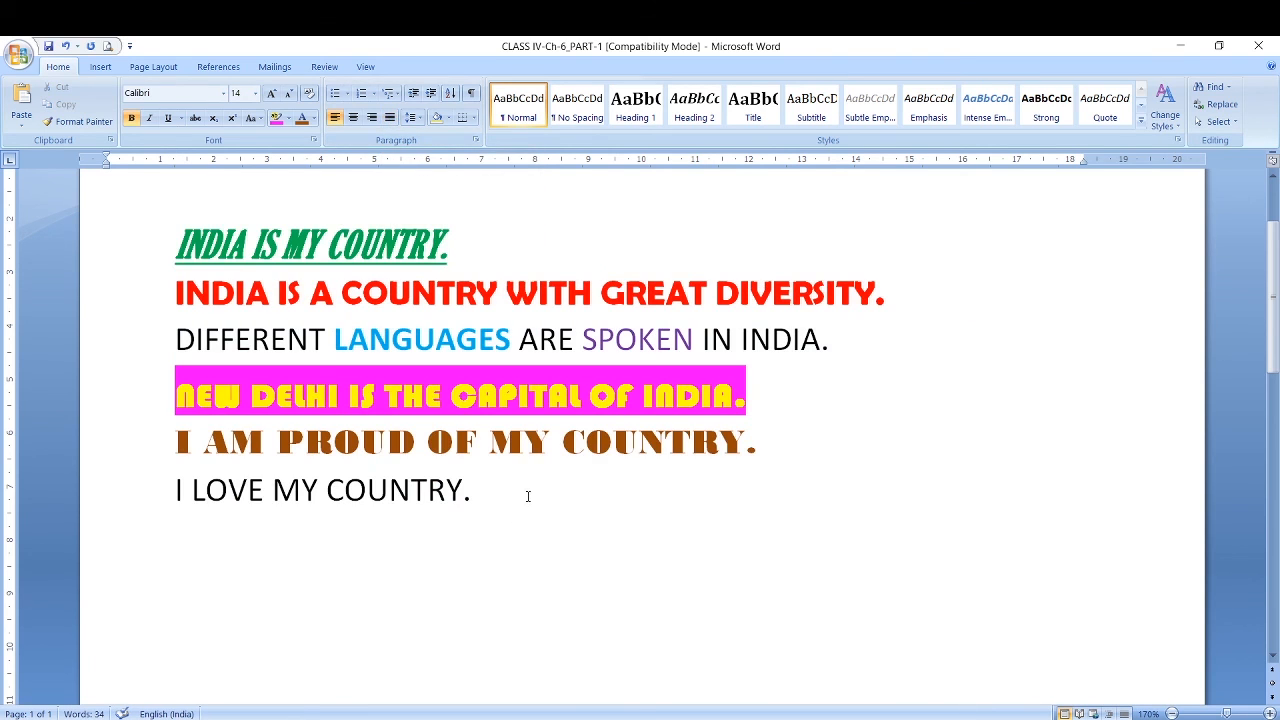